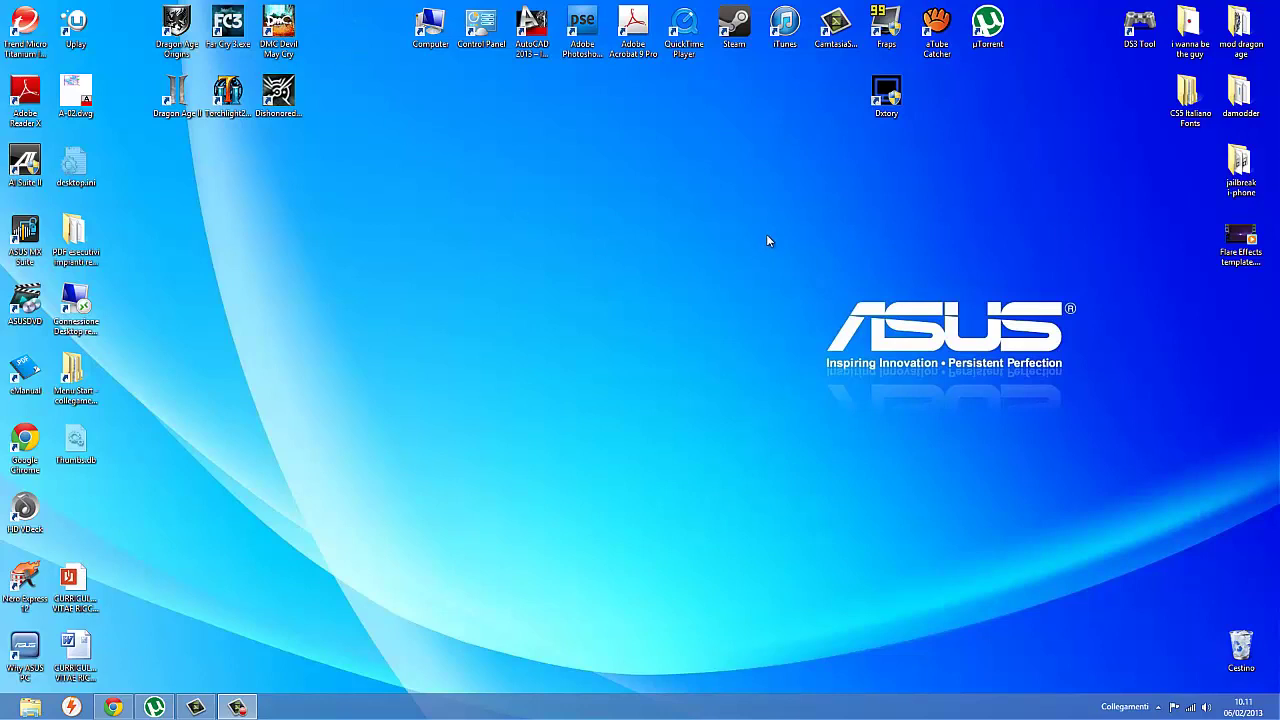
{"action": "left_click_drag", "start_coordinate": [768, 240], "coordinate": [1098, 423]}
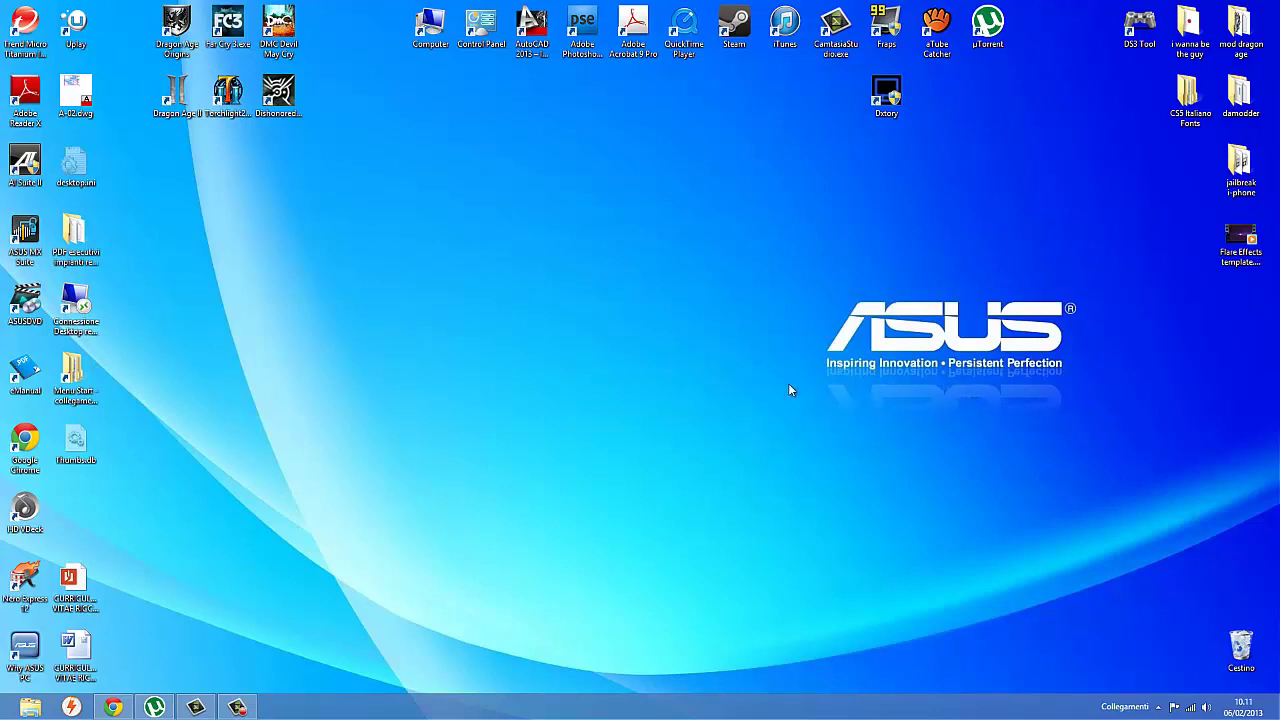
Switch to Chrome, start downloading the 32bit and 64bit all-in-one MotioninJoy 0.7.1000 (testing) package, and pause the download.
{"action": "mouse_move", "coordinate": [118, 703]}
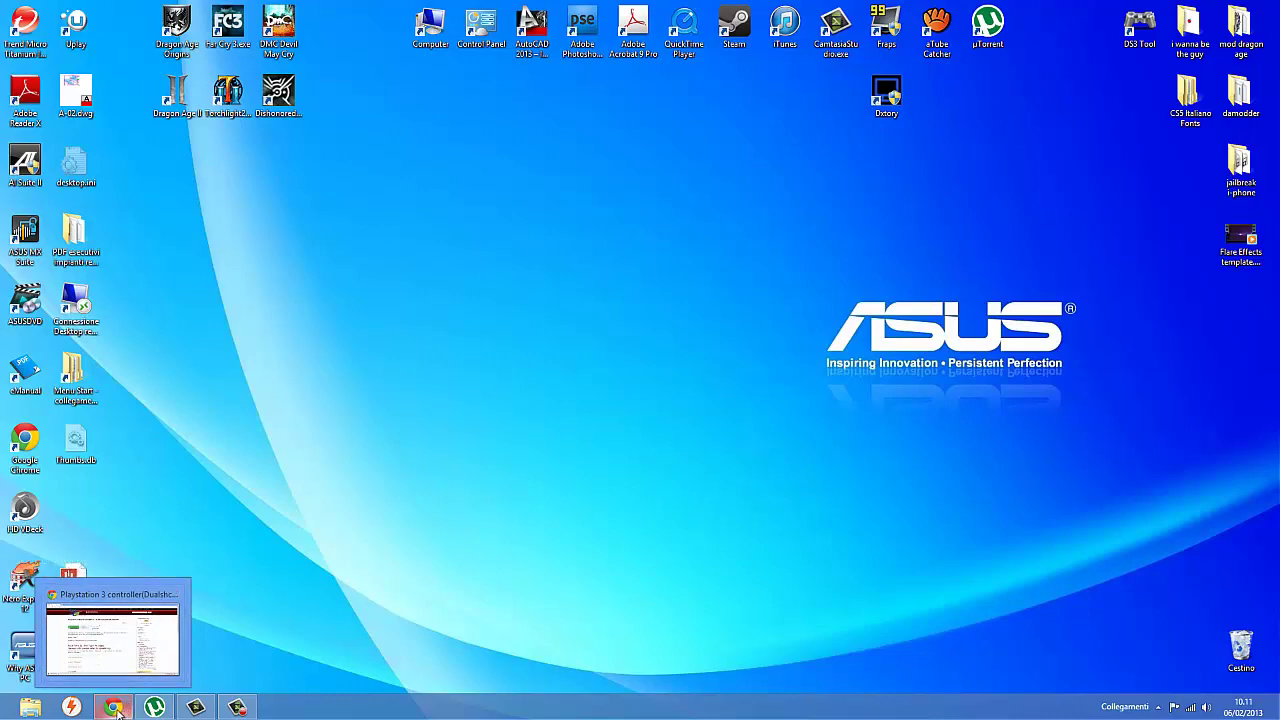
{"action": "left_click", "coordinate": [118, 707]}
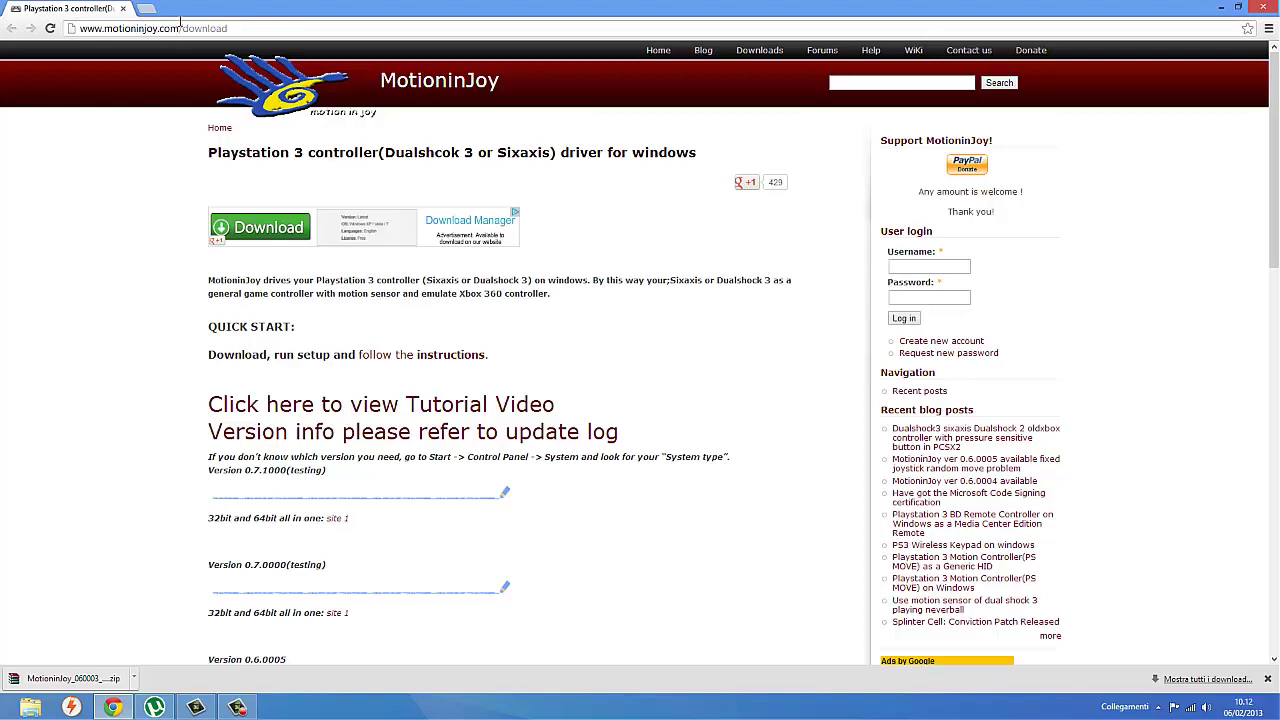
{"action": "scroll", "coordinate": [404, 422], "scroll_direction": "down", "scroll_amount": 2}
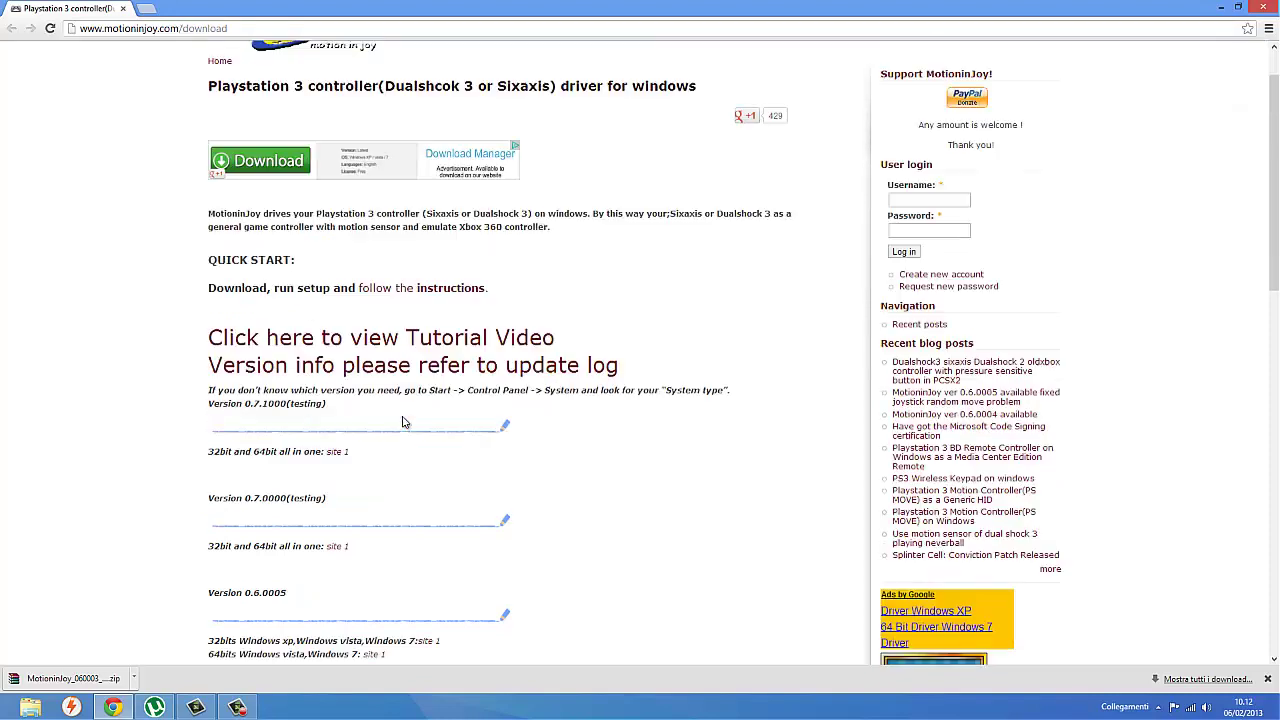
{"action": "scroll", "coordinate": [404, 422], "scroll_direction": "down", "scroll_amount": 4}
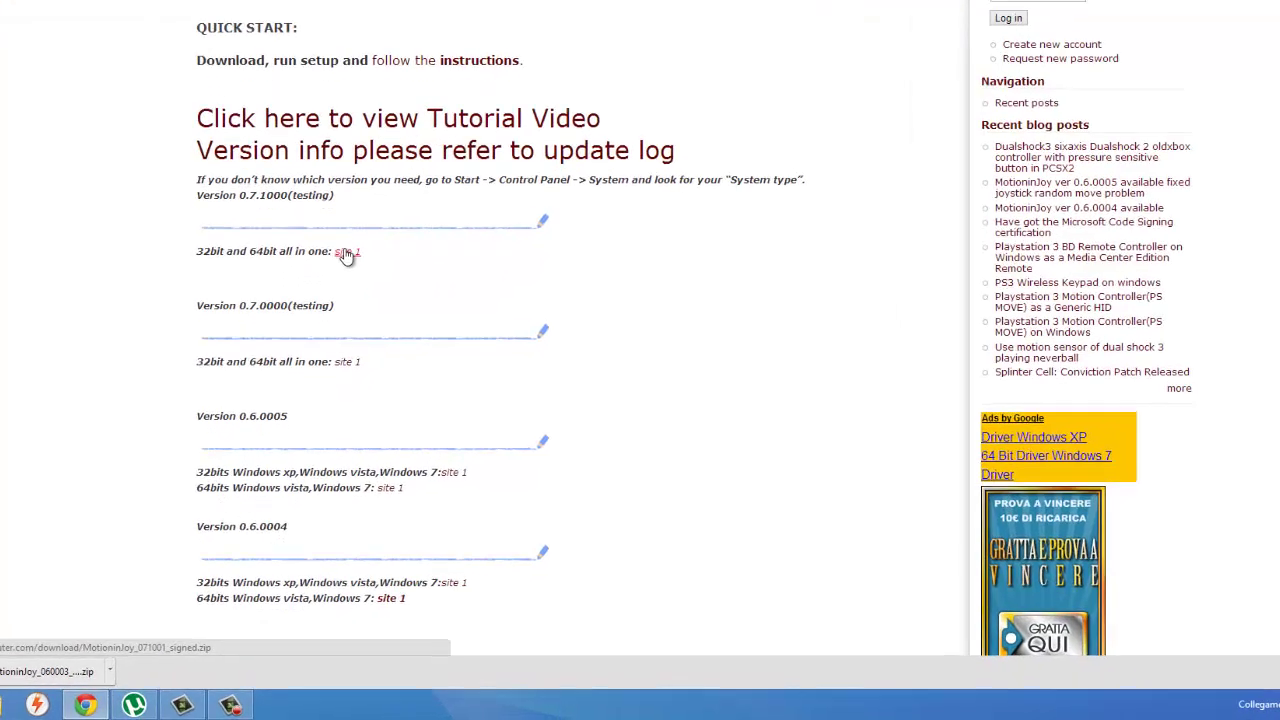
{"action": "left_click_drag", "start_coordinate": [401, 121], "coordinate": [348, 121]}
{"action": "left_click", "coordinate": [405, 131]}
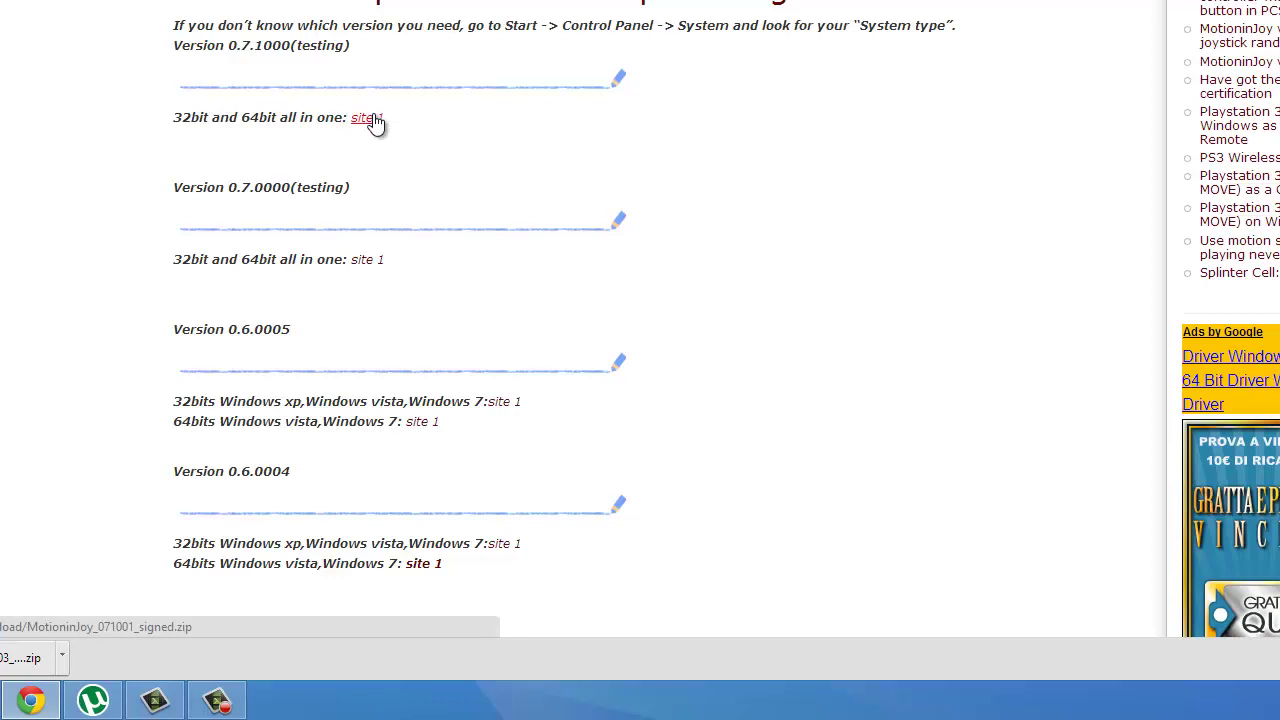
{"action": "left_click", "coordinate": [375, 122]}
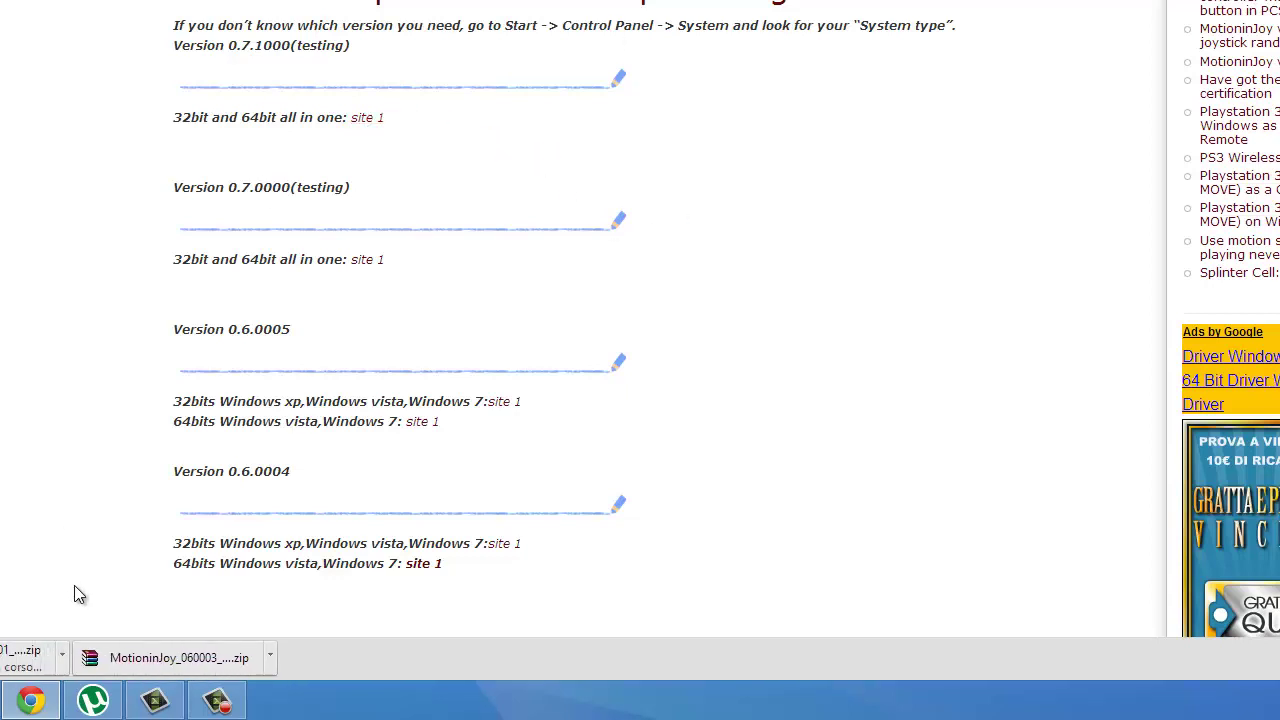
{"action": "left_click", "coordinate": [62, 656]}
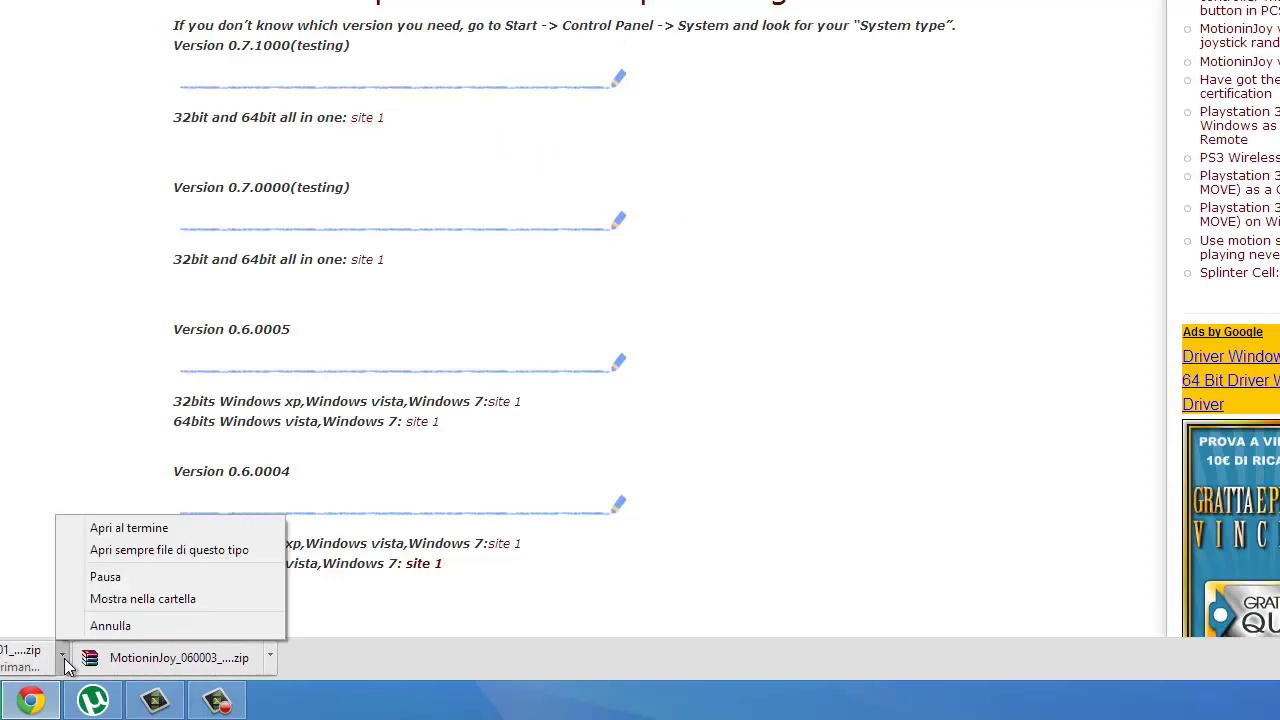
{"action": "left_click", "coordinate": [133, 582]}
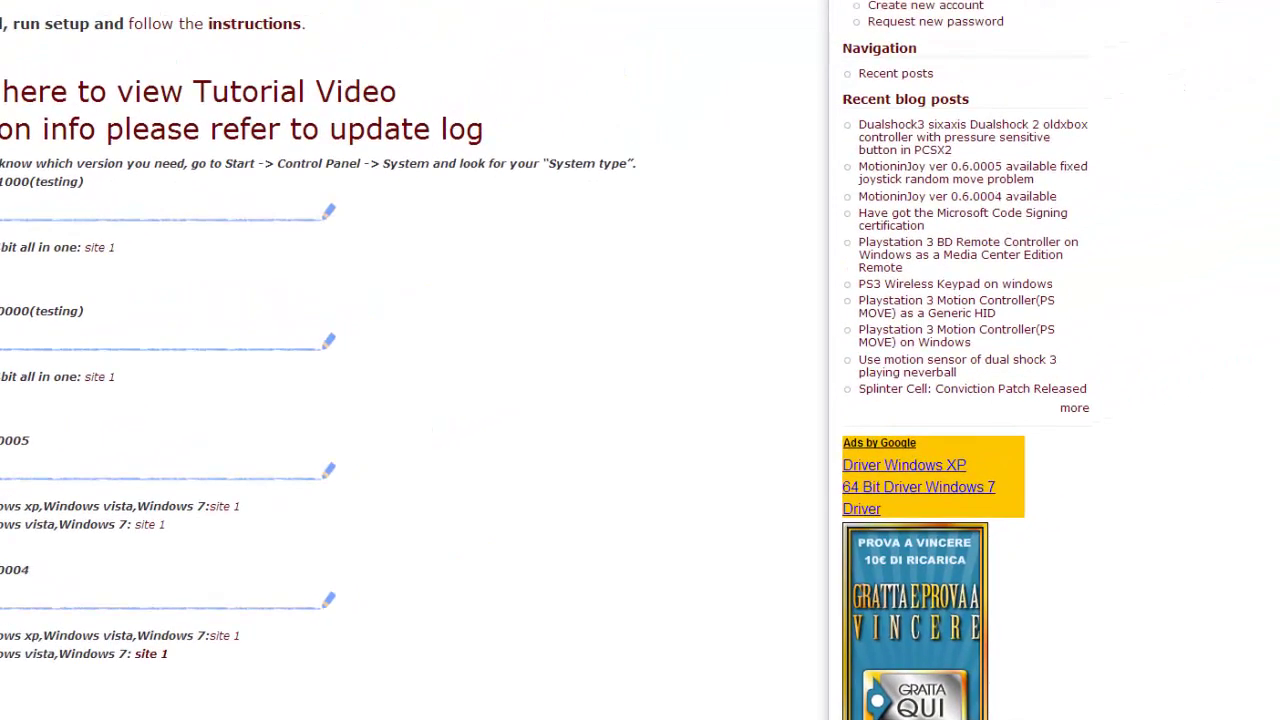
Run the MotioninJoy_060003_amd64_signed.exe setup from its archive up to the Start Menu folder choice, and exit the setup.
{"action": "left_click", "coordinate": [220, 184]}
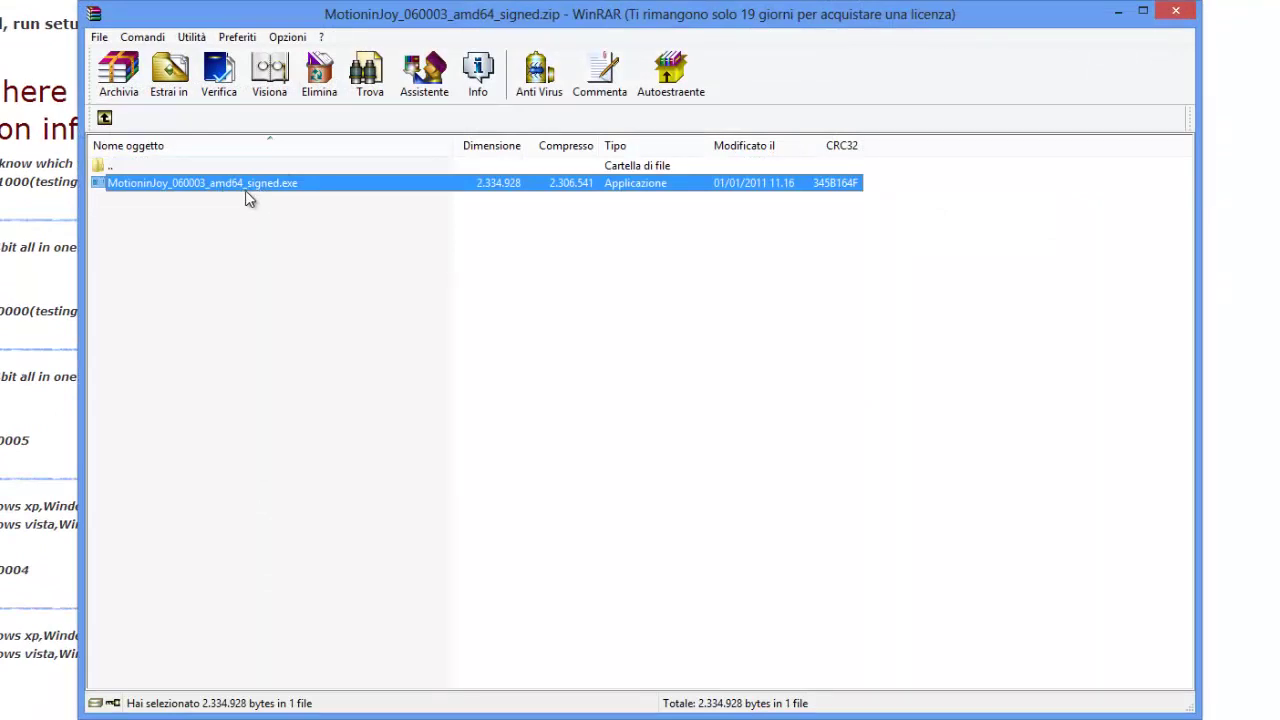
{"action": "double_click", "coordinate": [256, 190]}
{"action": "left_click", "coordinate": [630, 441]}
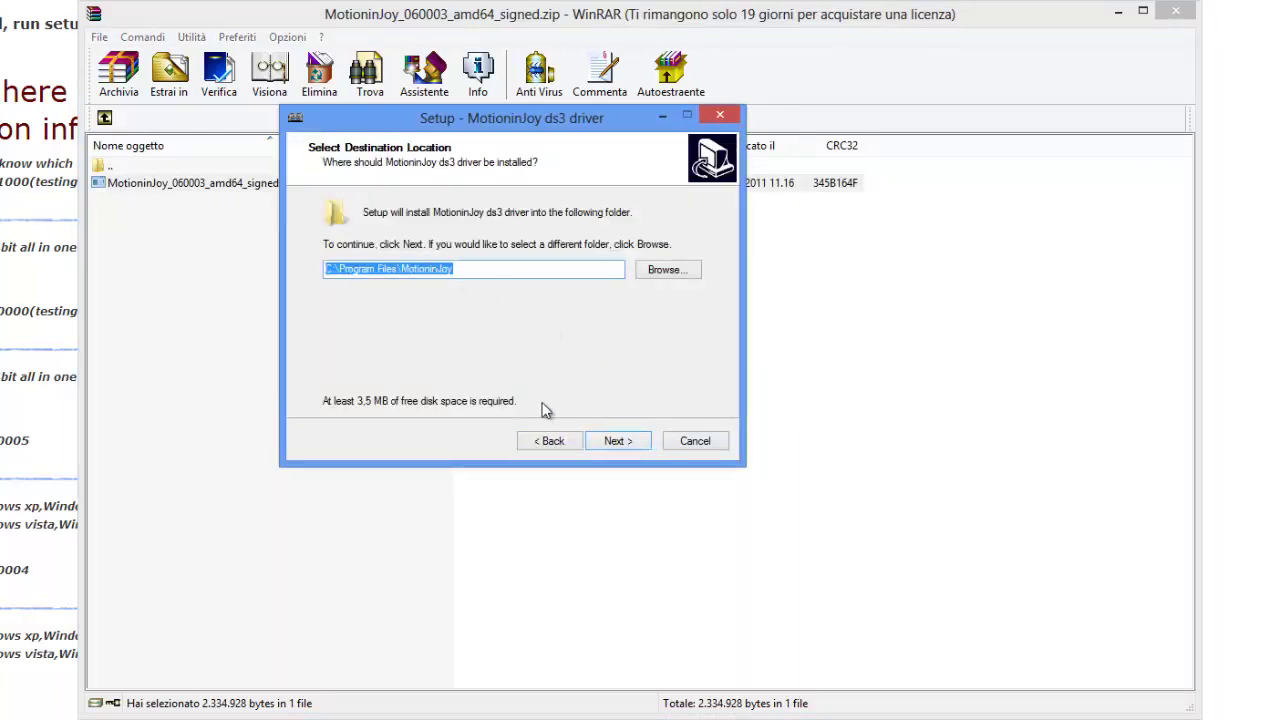
{"action": "left_click", "coordinate": [631, 450]}
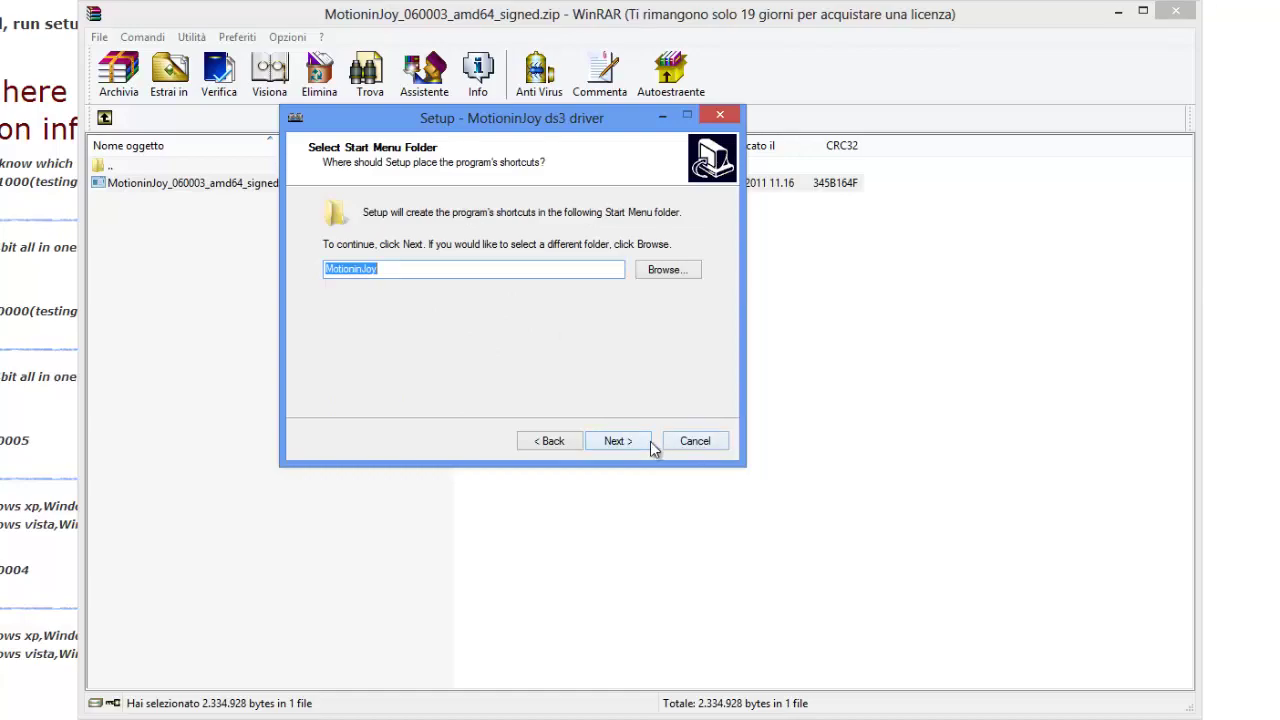
{"action": "left_click", "coordinate": [691, 442]}
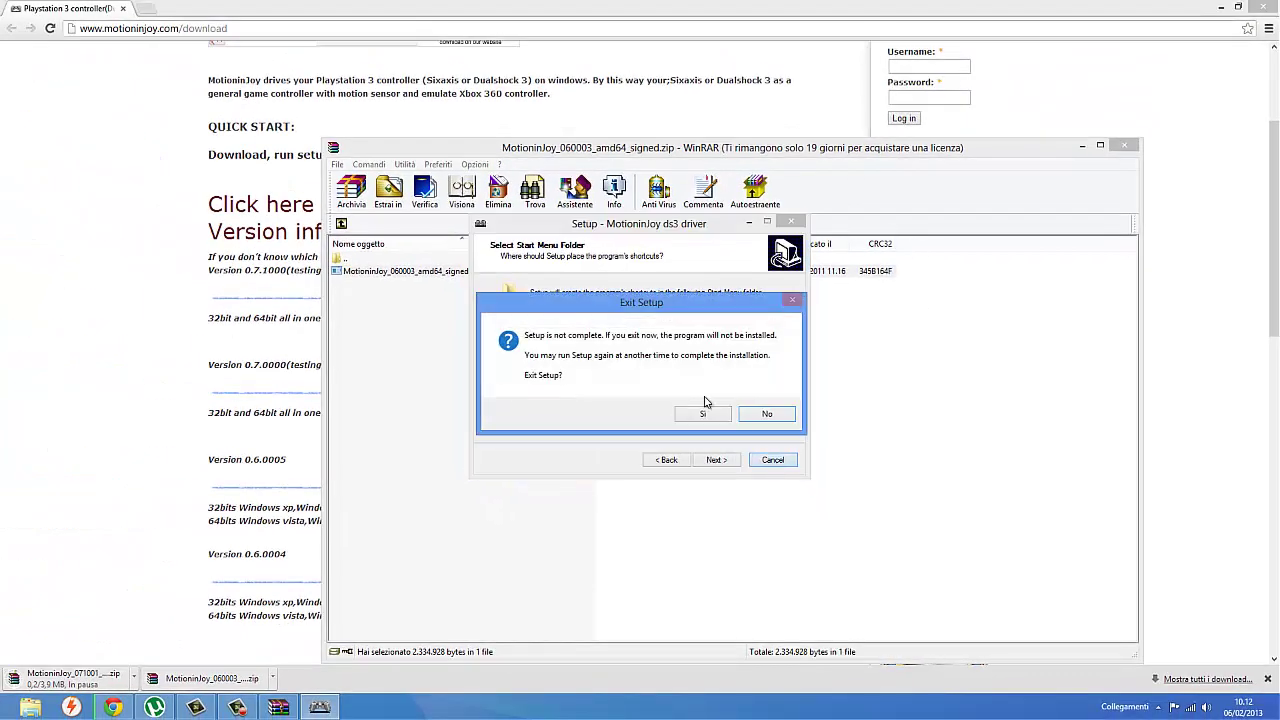
{"action": "left_click", "coordinate": [706, 417]}
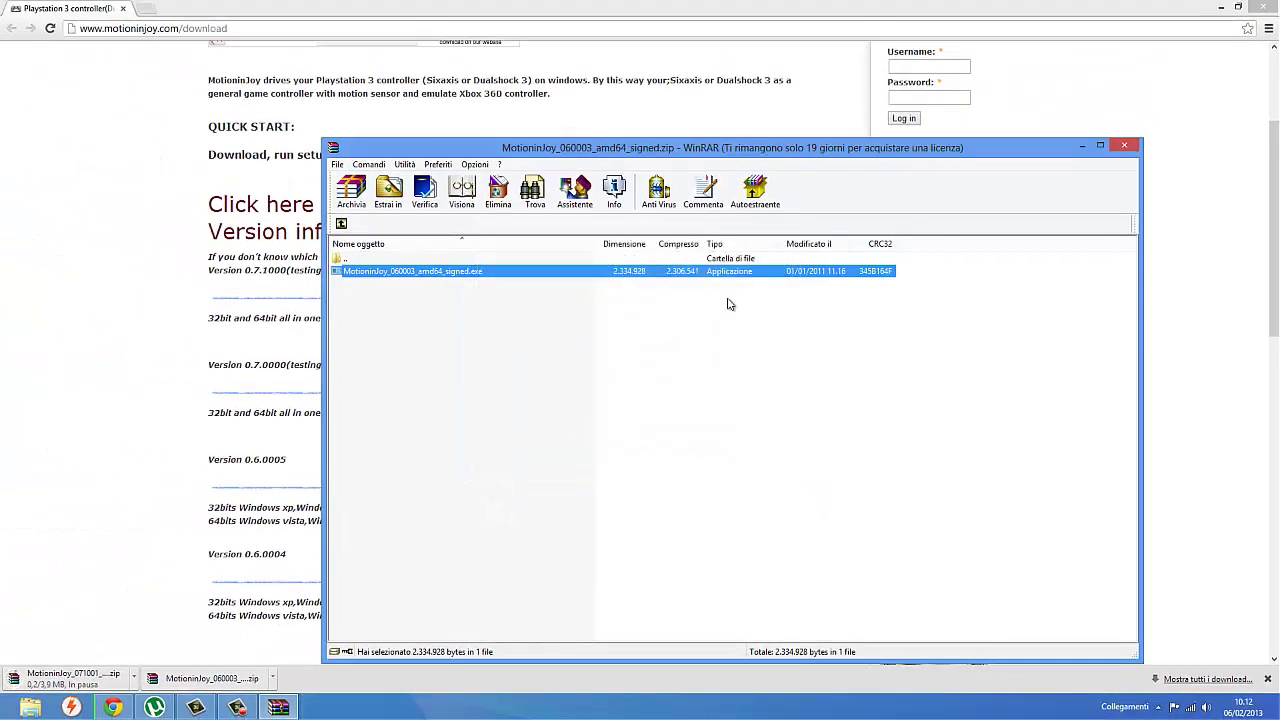
Close the WinRAR archive and exit Chrome, cancelling the download in progress.
{"action": "left_click", "coordinate": [1124, 145]}
{"action": "left_click", "coordinate": [1263, 7]}
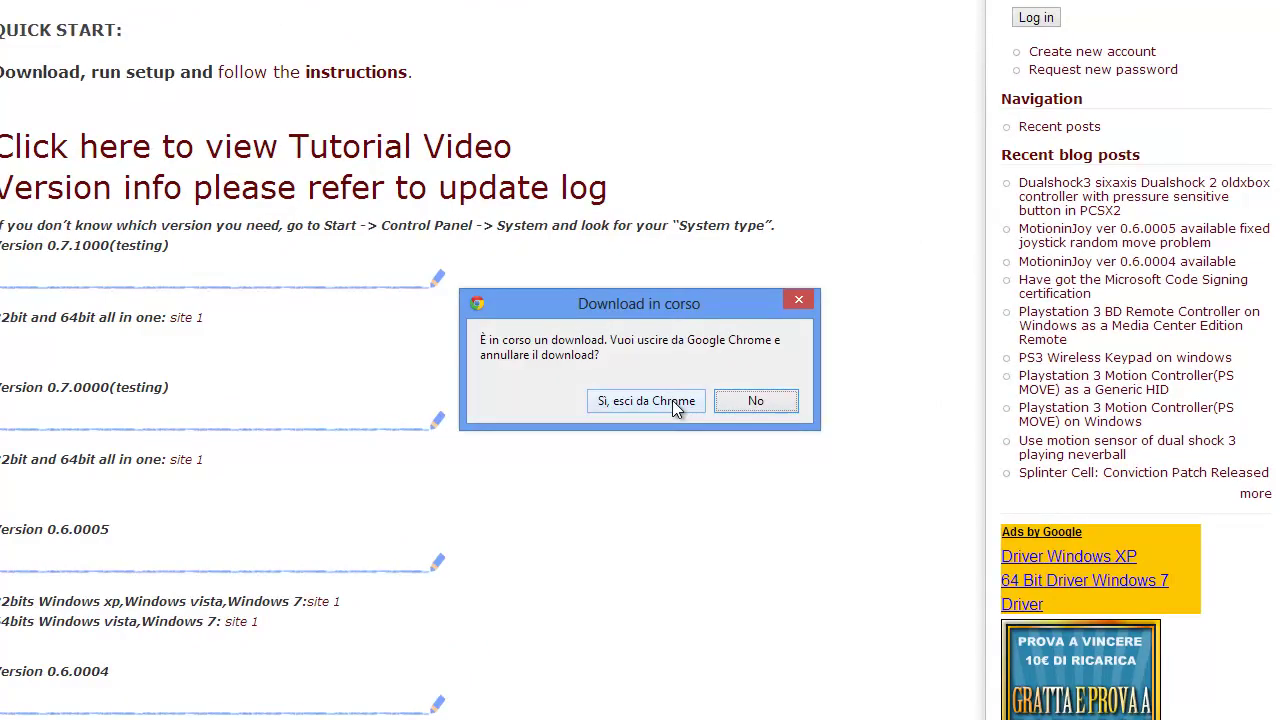
{"action": "left_click", "coordinate": [672, 400]}
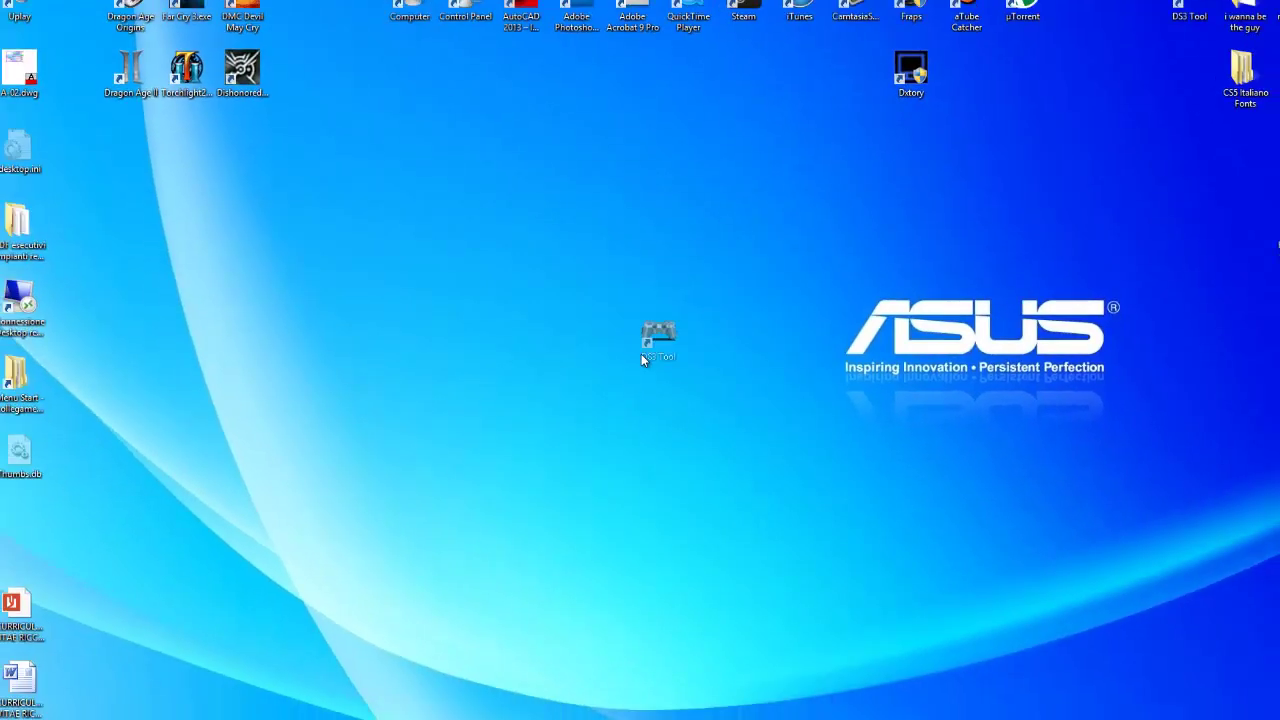
Place the DS3 Tool shortcut in the middle of the desktop.
{"action": "left_click", "coordinate": [630, 398]}
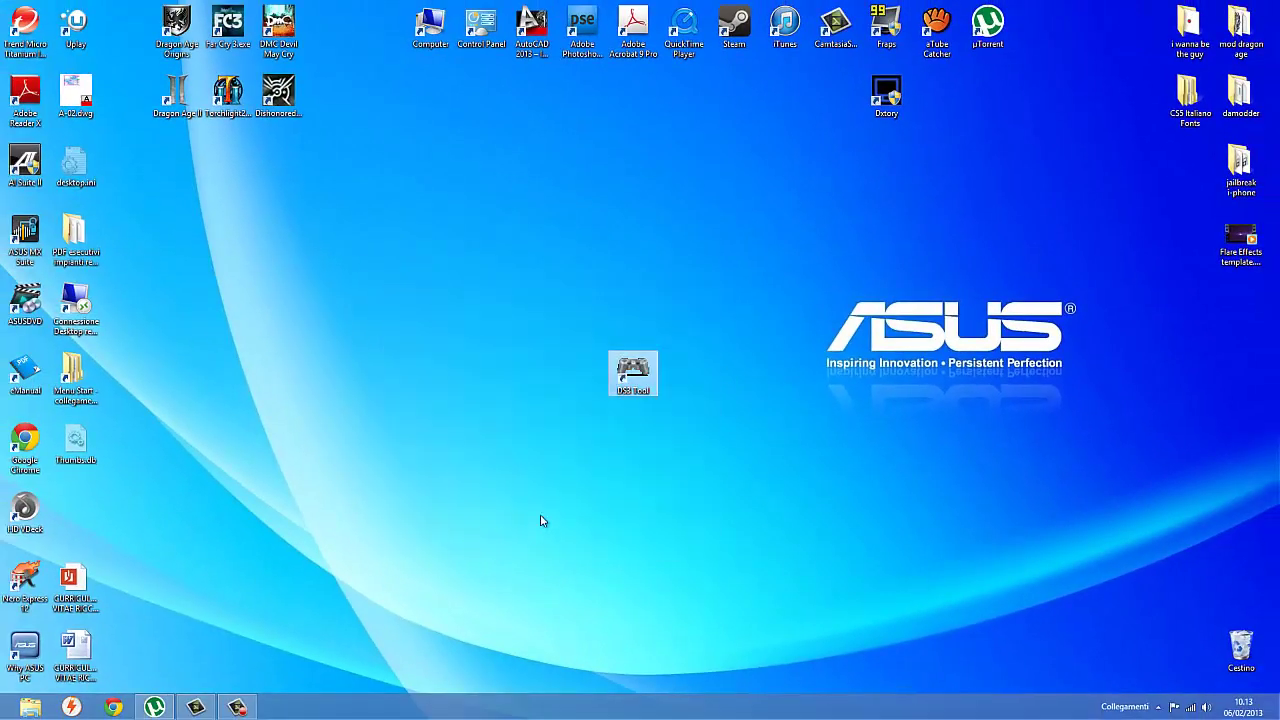
{"action": "left_click_drag", "start_coordinate": [848, 258], "coordinate": [505, 440]}
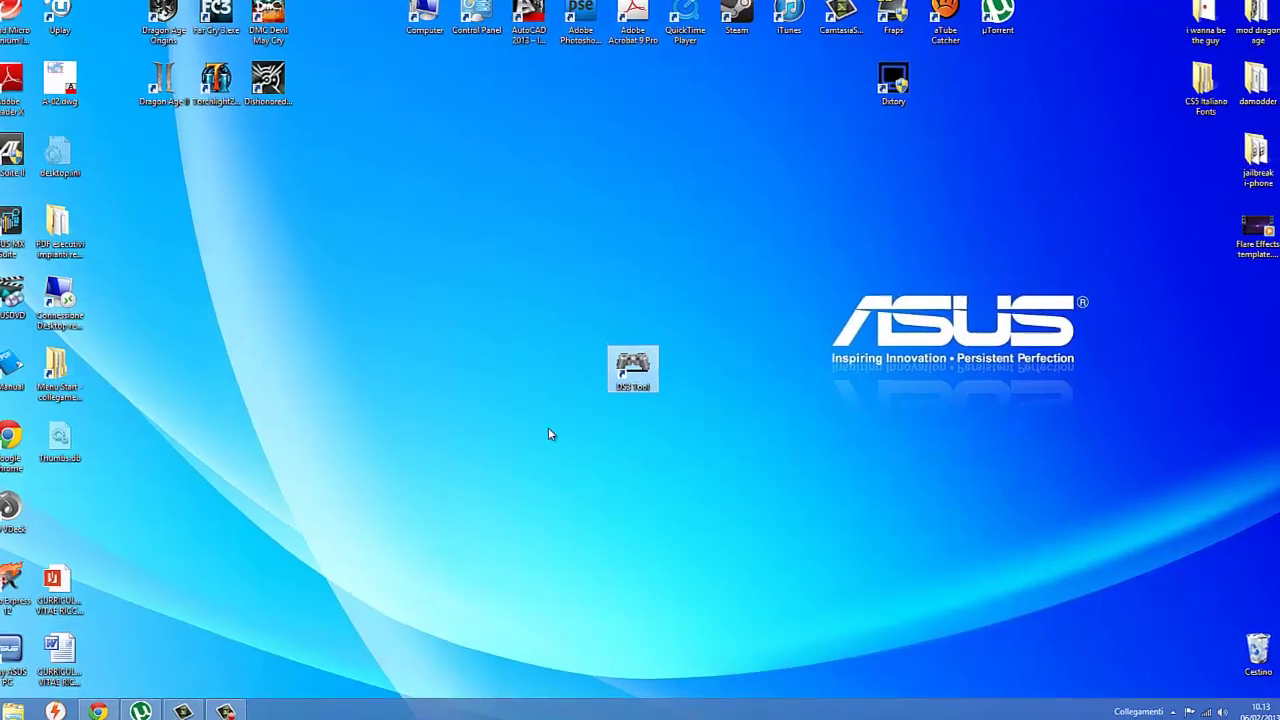
Locate DS3_Tool.exe in the ds3 folder of MotioninJoy under Programmi on drive C, and close File Explorer.
{"action": "left_click", "coordinate": [13, 711]}
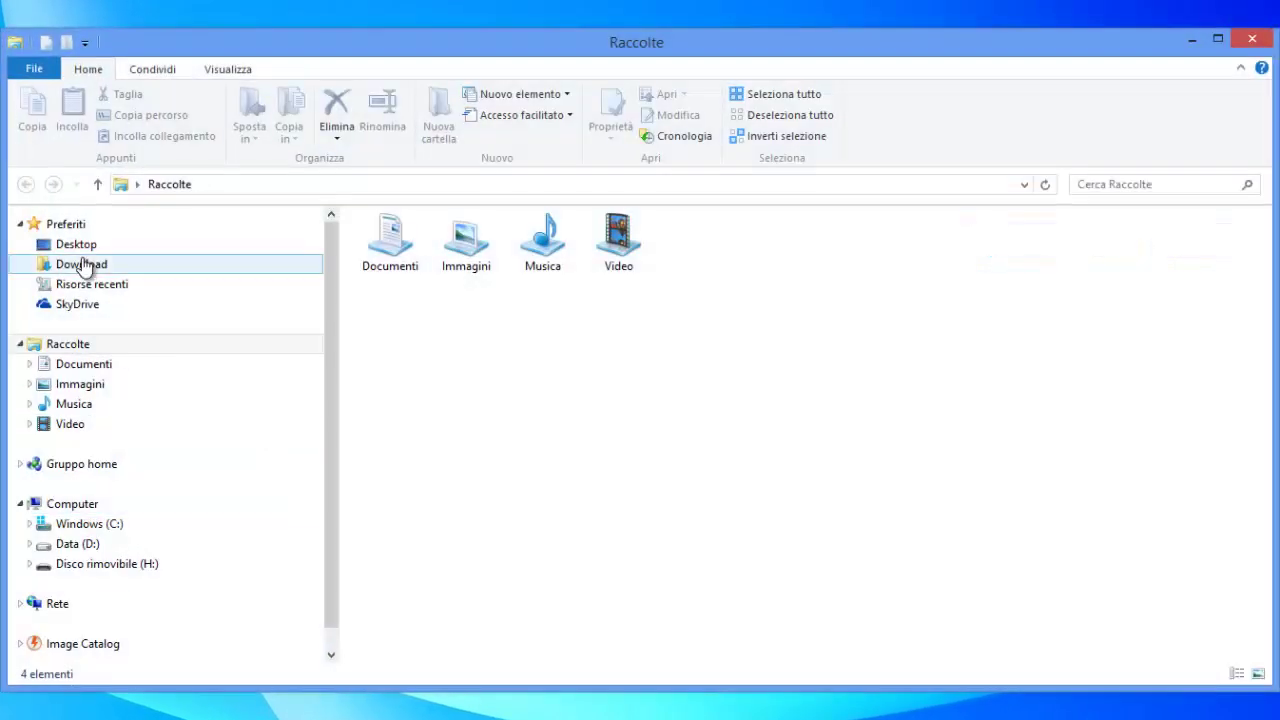
{"action": "left_click", "coordinate": [53, 527]}
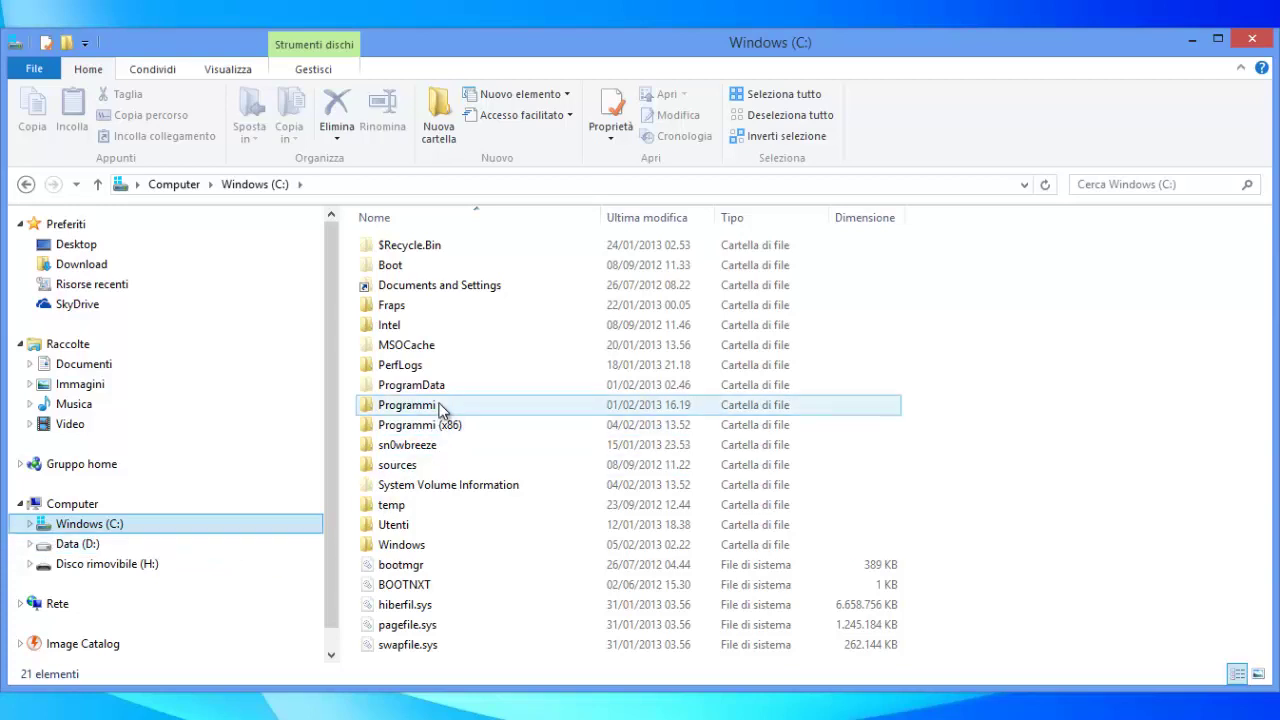
{"action": "double_click", "coordinate": [437, 408]}
{"action": "scroll", "coordinate": [525, 405], "scroll_direction": "down", "scroll_amount": 3}
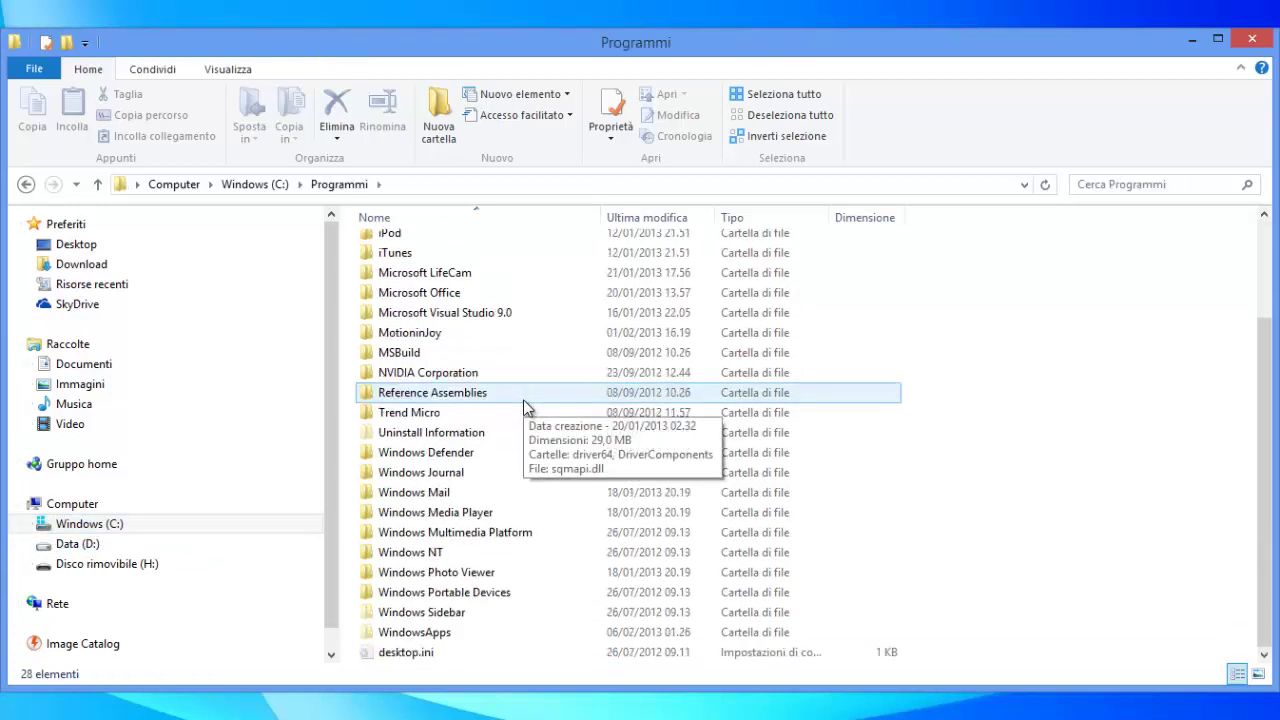
{"action": "scroll", "coordinate": [525, 405], "scroll_direction": "up", "scroll_amount": 1}
{"action": "double_click", "coordinate": [465, 378]}
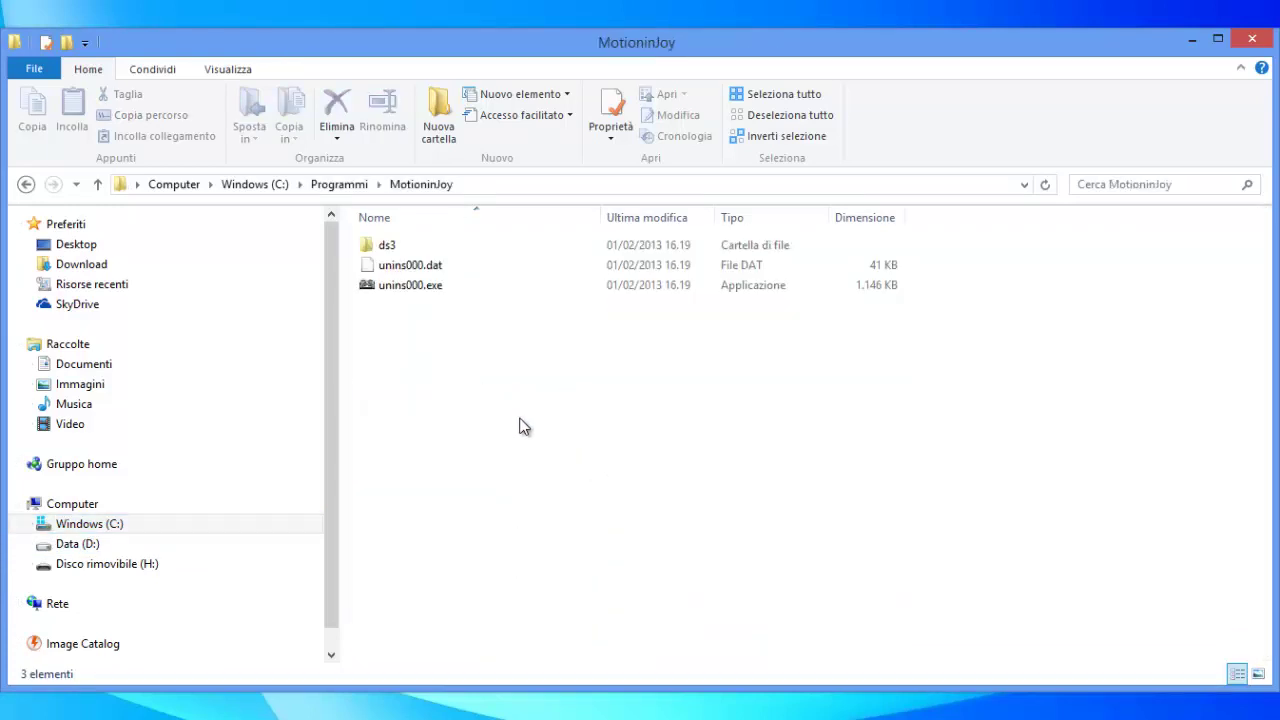
{"action": "left_click", "coordinate": [431, 286]}
{"action": "double_click", "coordinate": [400, 247]}
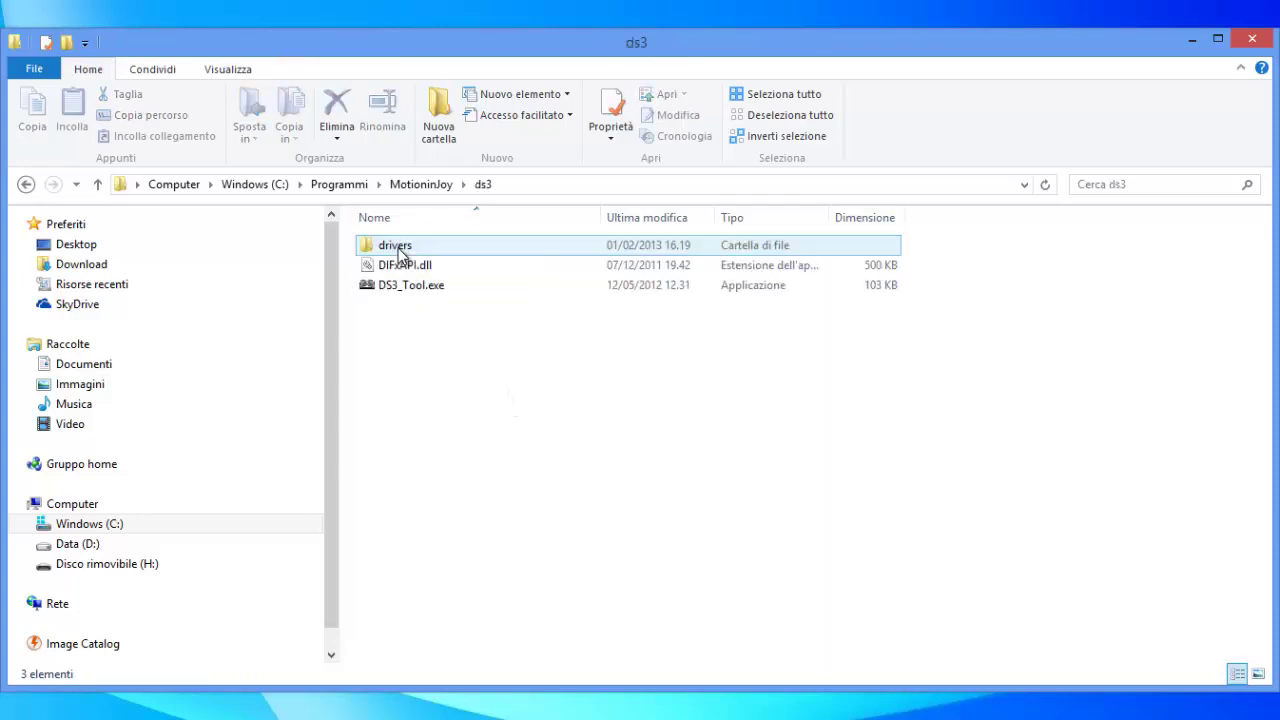
{"action": "left_click", "coordinate": [445, 287]}
{"action": "left_click_drag", "start_coordinate": [516, 338], "coordinate": [436, 289]}
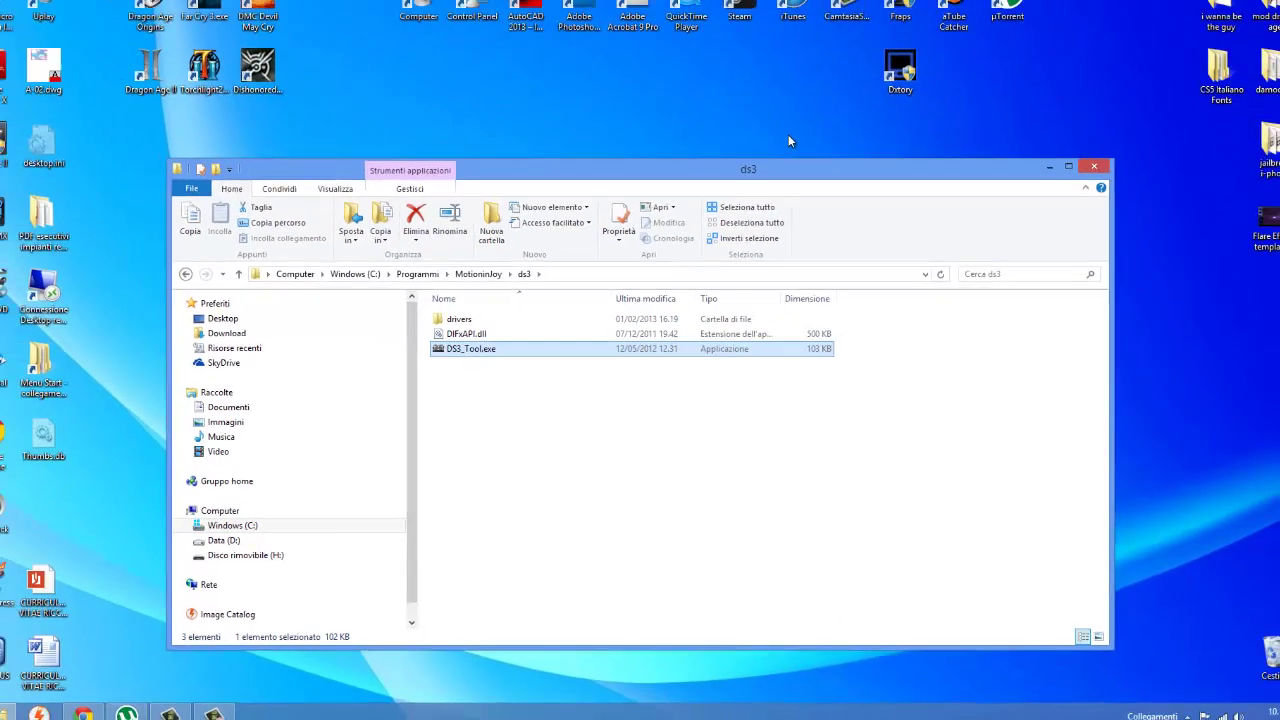
{"action": "left_click", "coordinate": [1069, 186]}
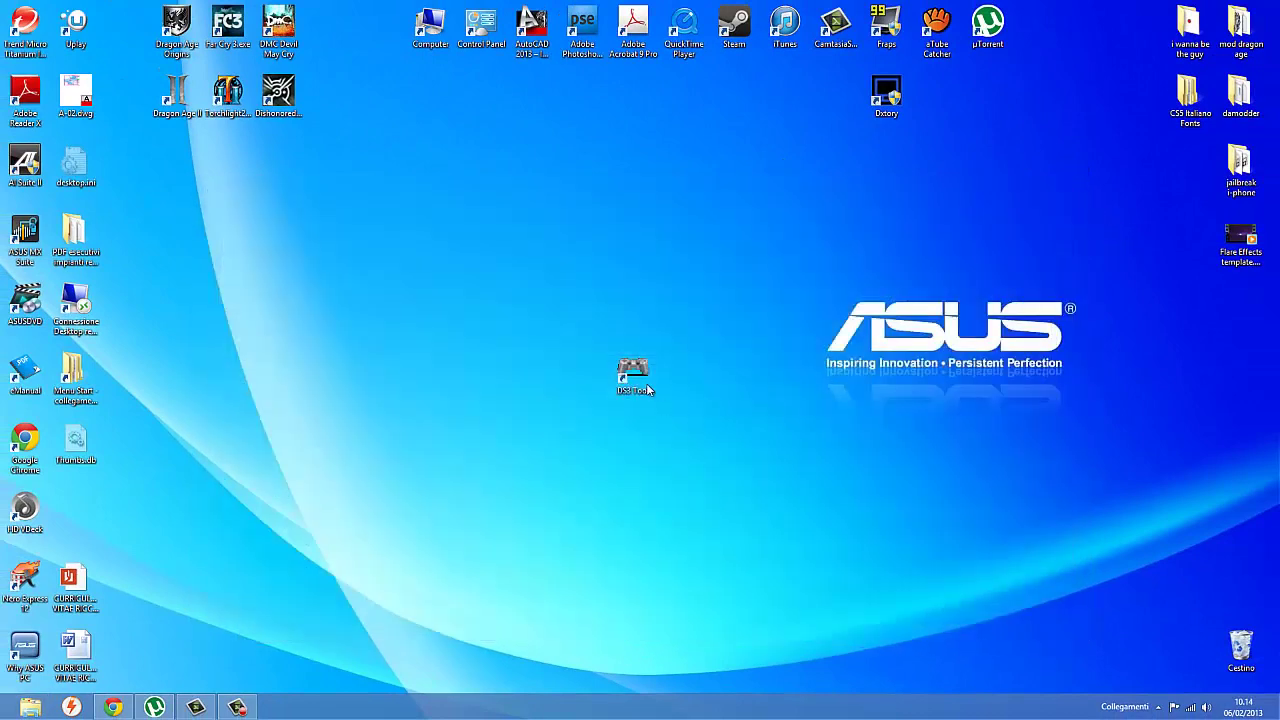
Launch DS3 Tool from the desktop and choose 1.Dualshock 3/sixaxis (USB) as the connected game controller.
{"action": "double_click", "coordinate": [646, 380]}
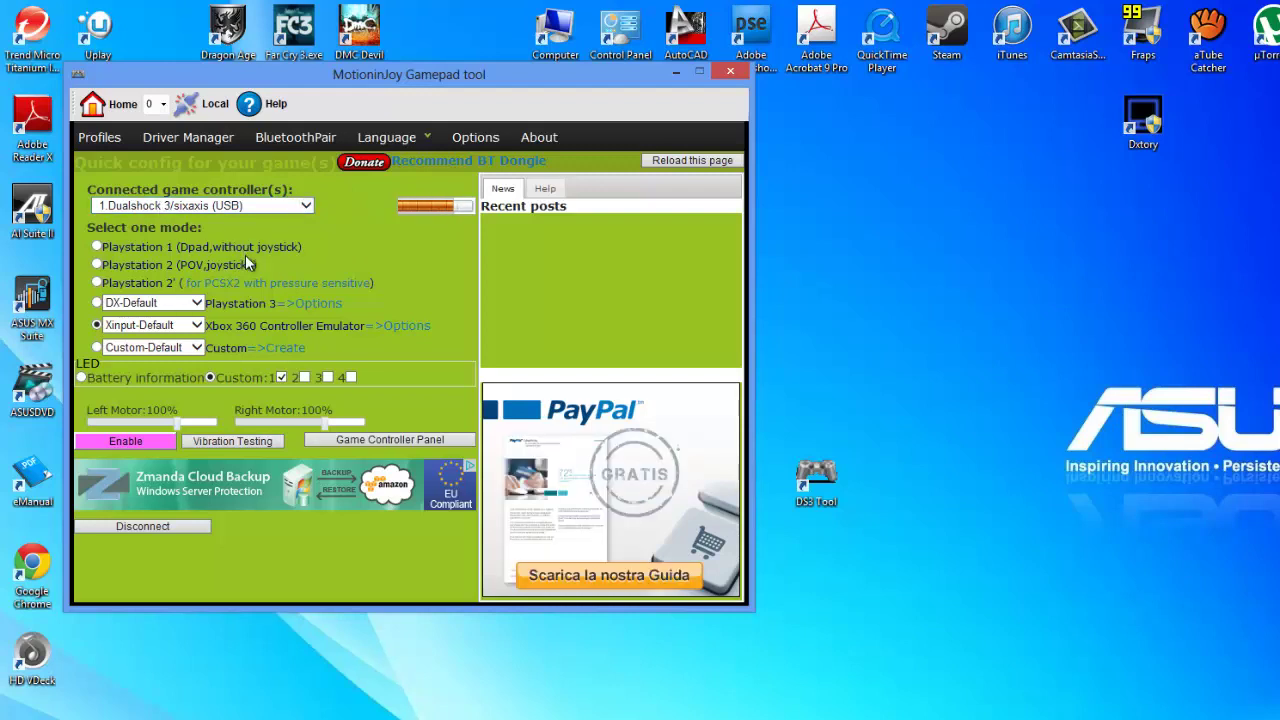
{"action": "left_click", "coordinate": [308, 210]}
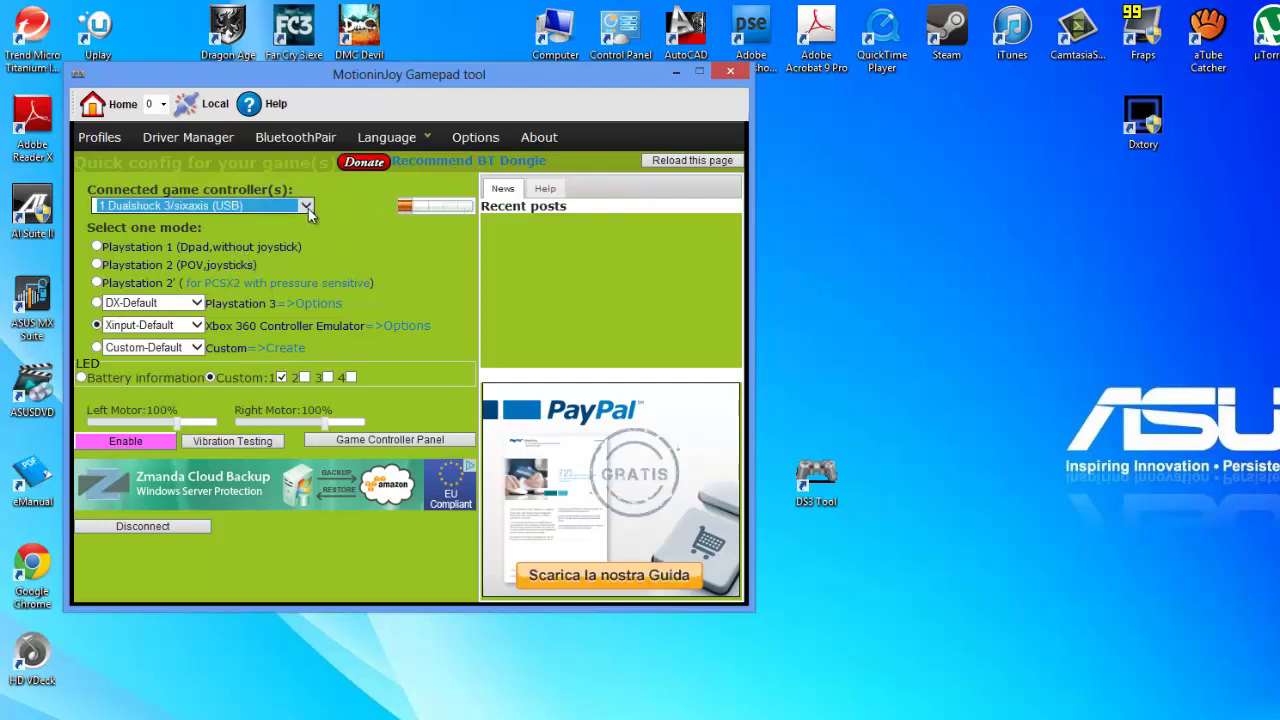
{"action": "left_click", "coordinate": [310, 215]}
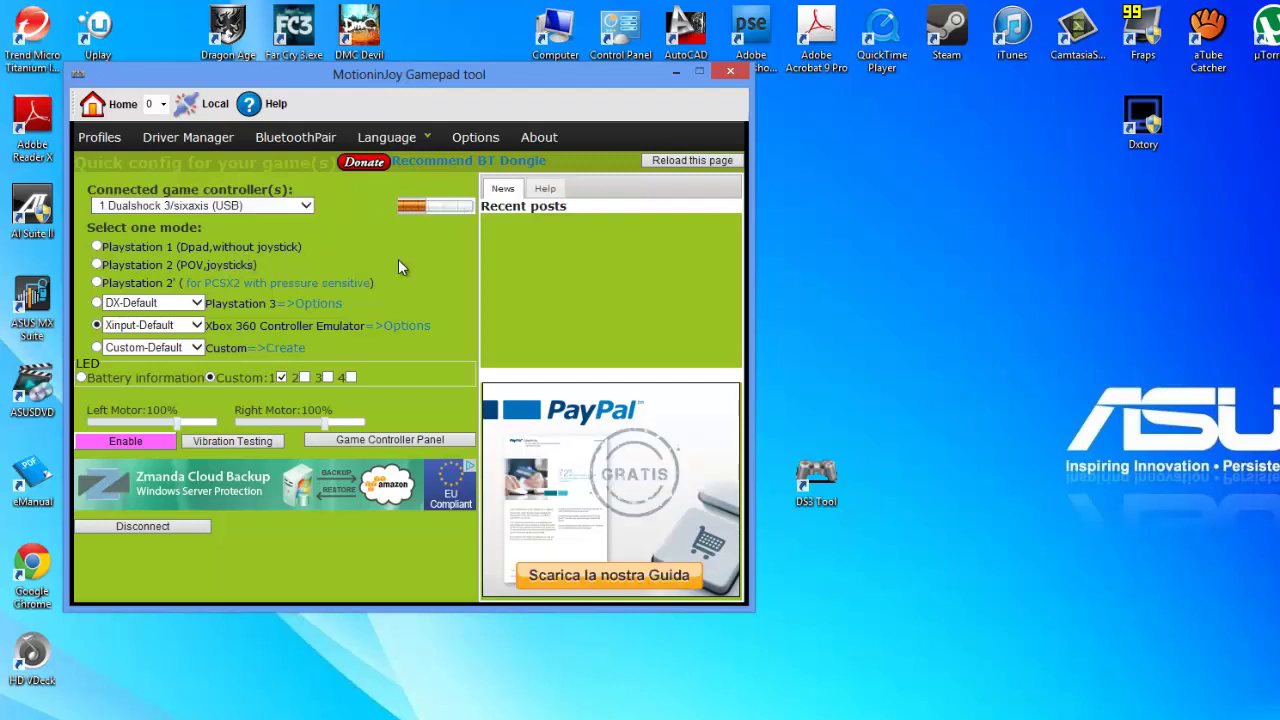
Load the MotioninJoy driver for the controller at Port_#0003.Hub_#0004 in the Driver Manager.
{"action": "left_click", "coordinate": [198, 143]}
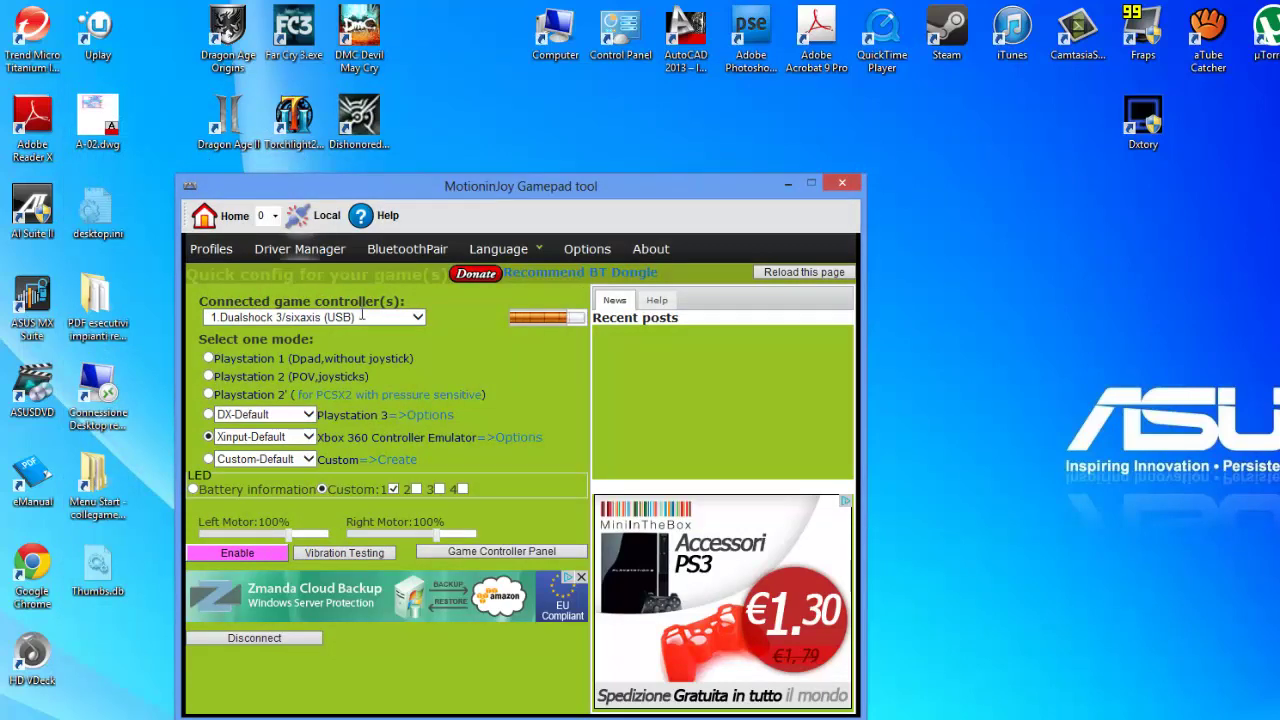
{"action": "left_click", "coordinate": [316, 249]}
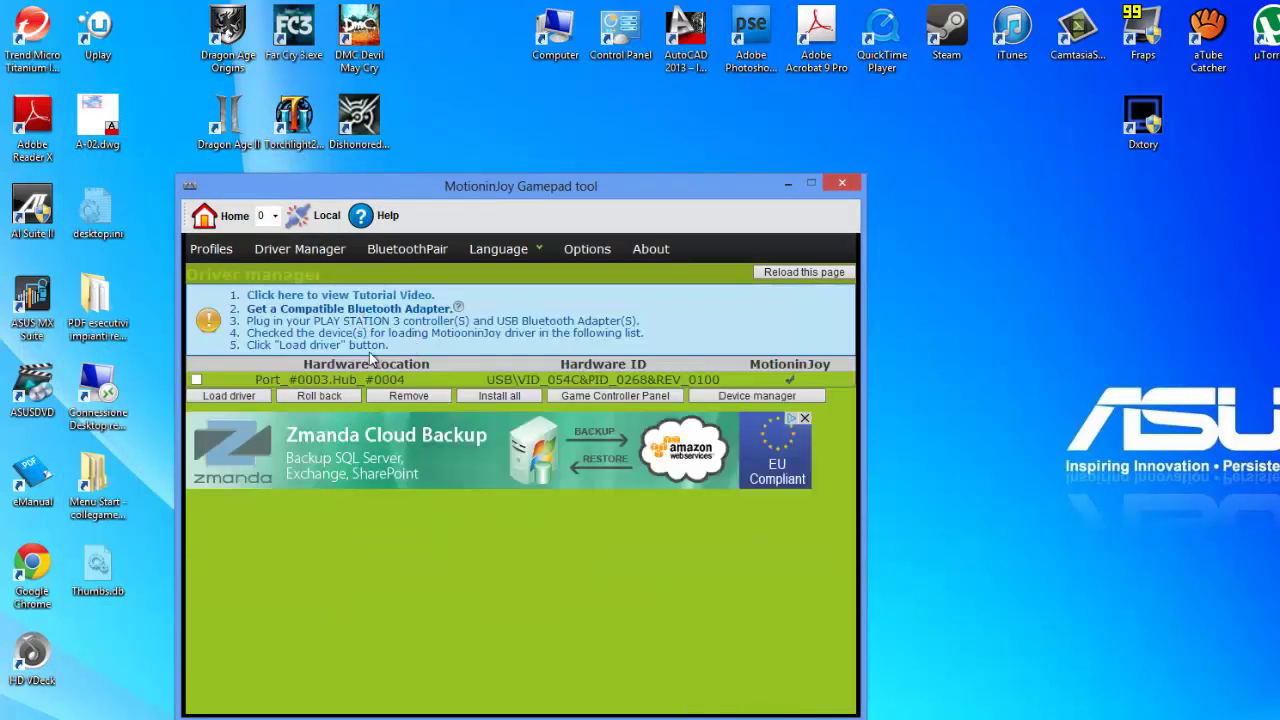
{"action": "left_click", "coordinate": [198, 382]}
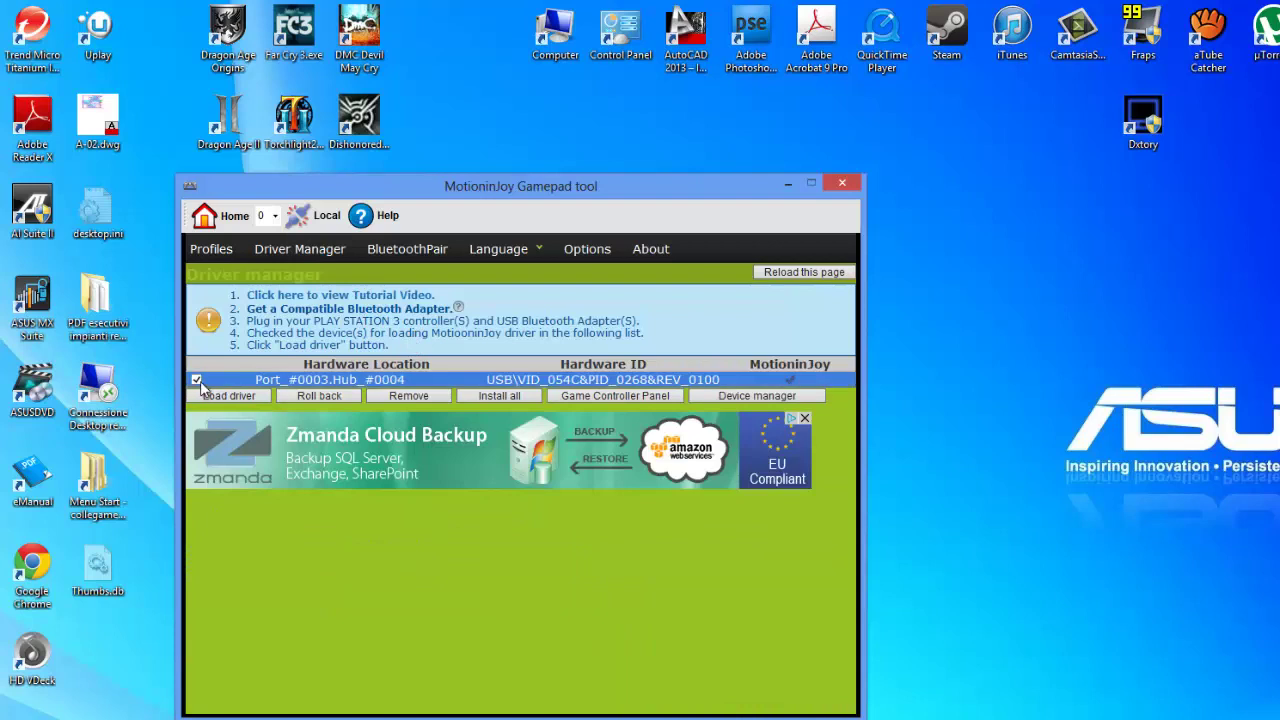
{"action": "left_click", "coordinate": [252, 397]}
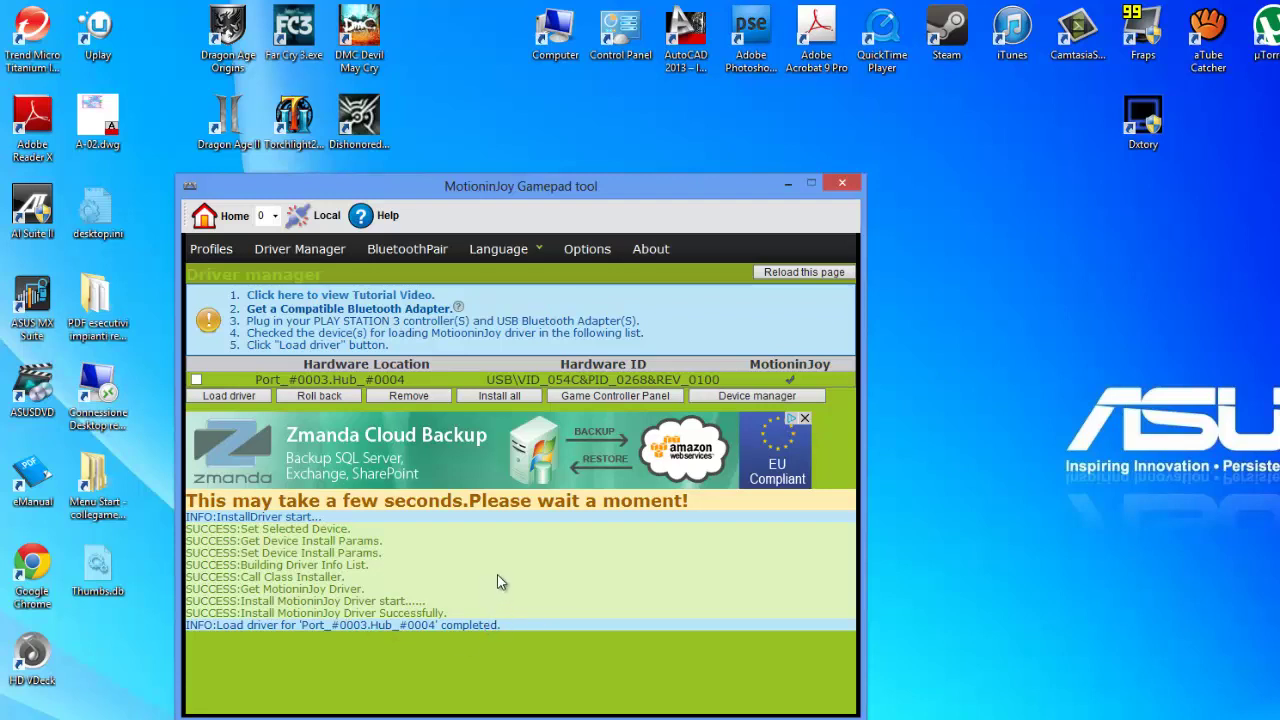
Choose the Xbox 360 Controller Emulator mode with Xinput-Default for the connected Dualshock 3, and open the mode's options.
{"action": "left_click", "coordinate": [228, 254]}
{"action": "left_click", "coordinate": [361, 315]}
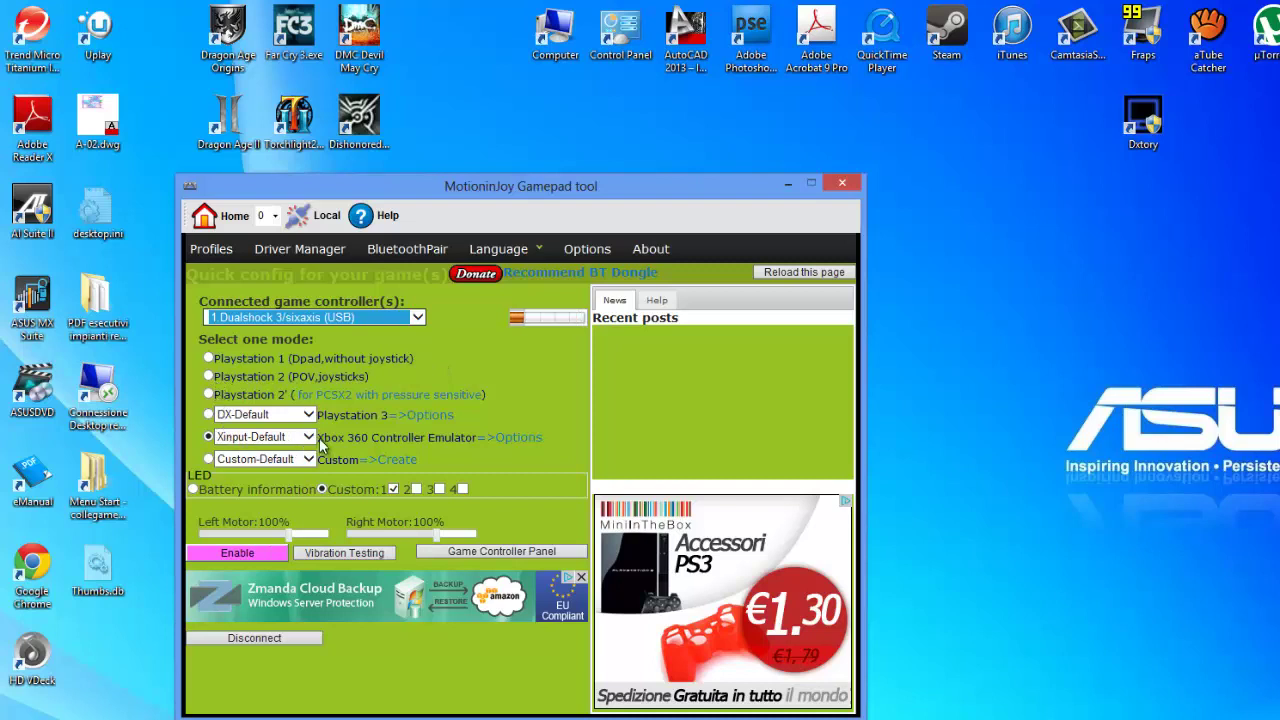
{"action": "left_click_drag", "start_coordinate": [318, 440], "coordinate": [390, 450]}
{"action": "left_click", "coordinate": [464, 442]}
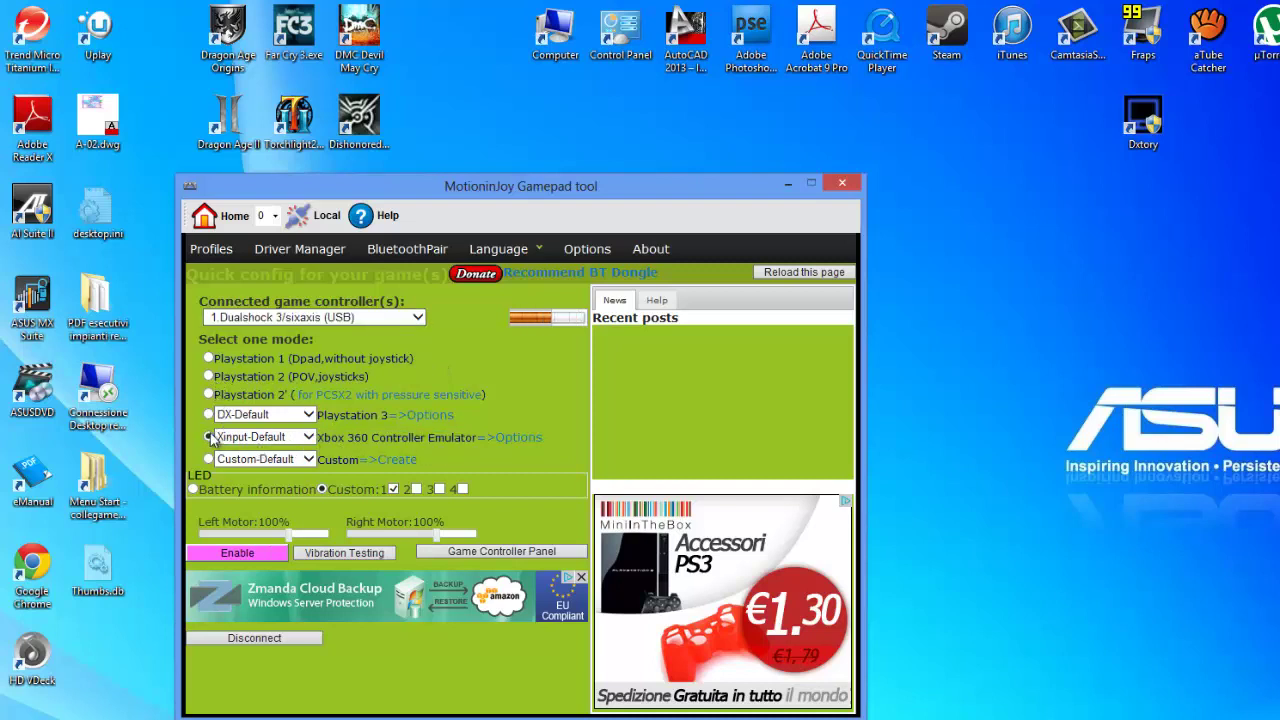
{"action": "left_click", "coordinate": [209, 440]}
{"action": "left_click", "coordinate": [516, 438]}
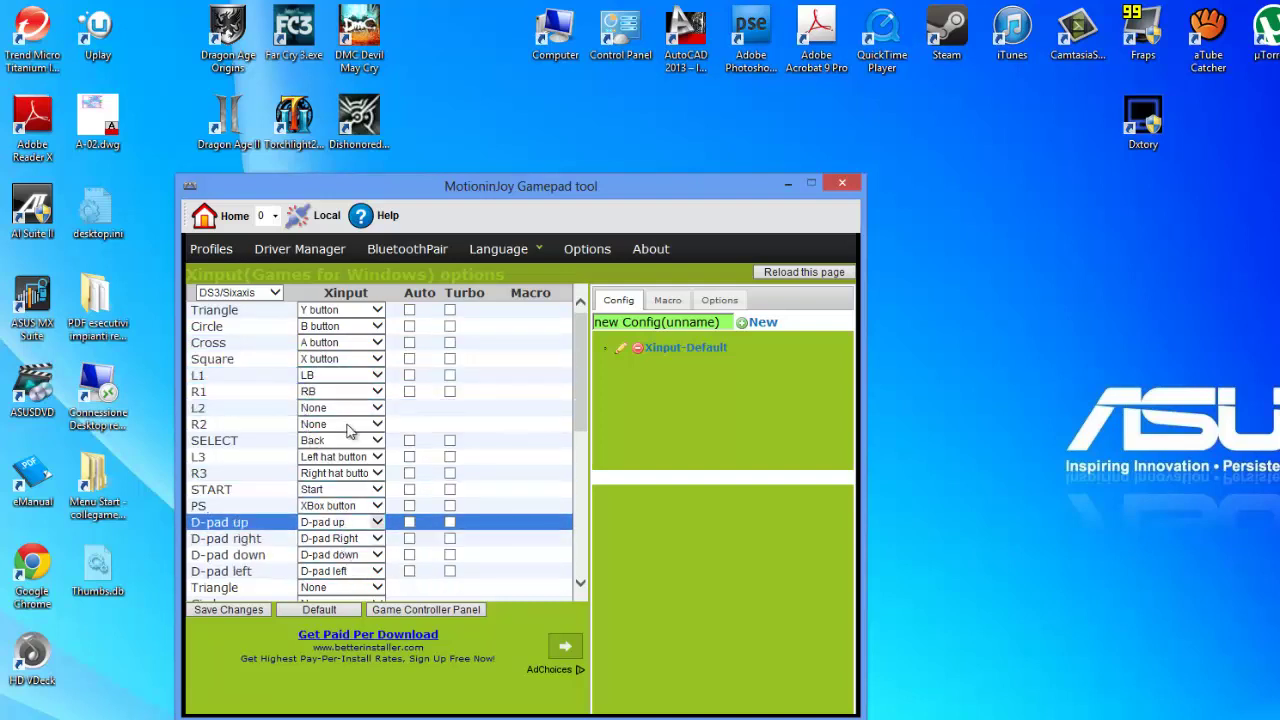
Check the Xinput choices for Triangle, keeping Y button, and create a new configuration named Devil may cry.
{"action": "left_click", "coordinate": [376, 313]}
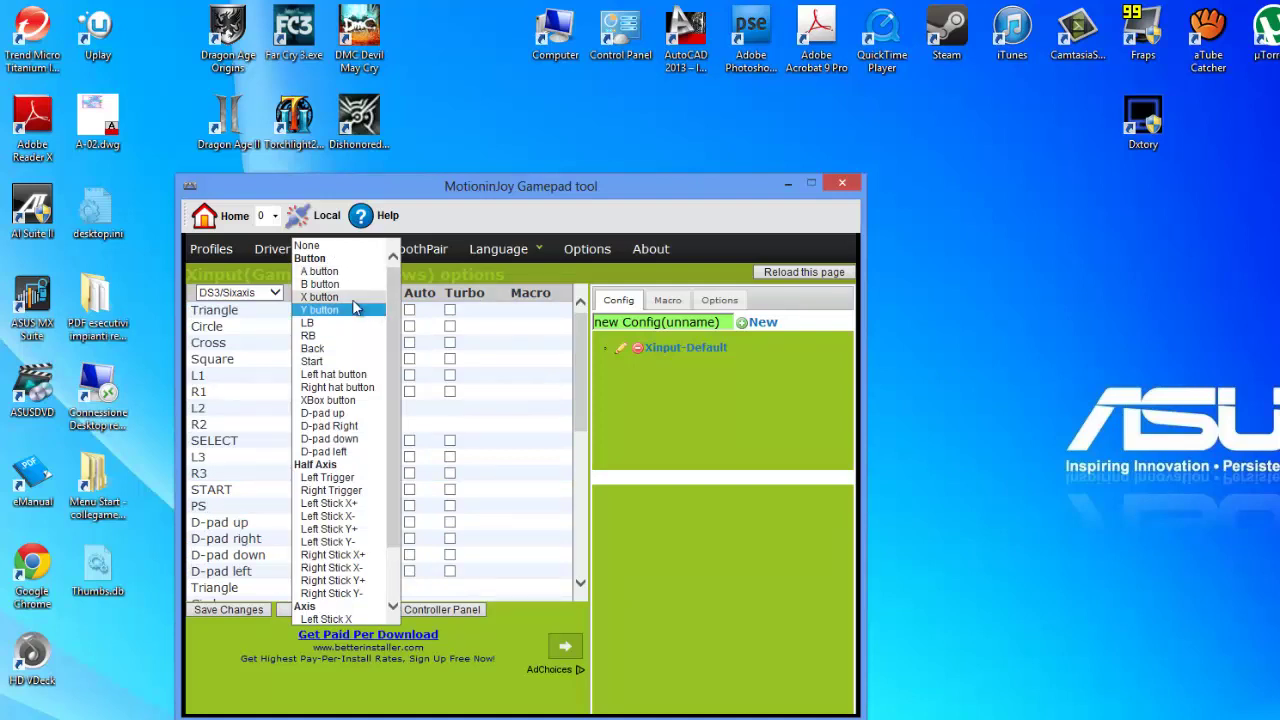
{"action": "left_click", "coordinate": [355, 313]}
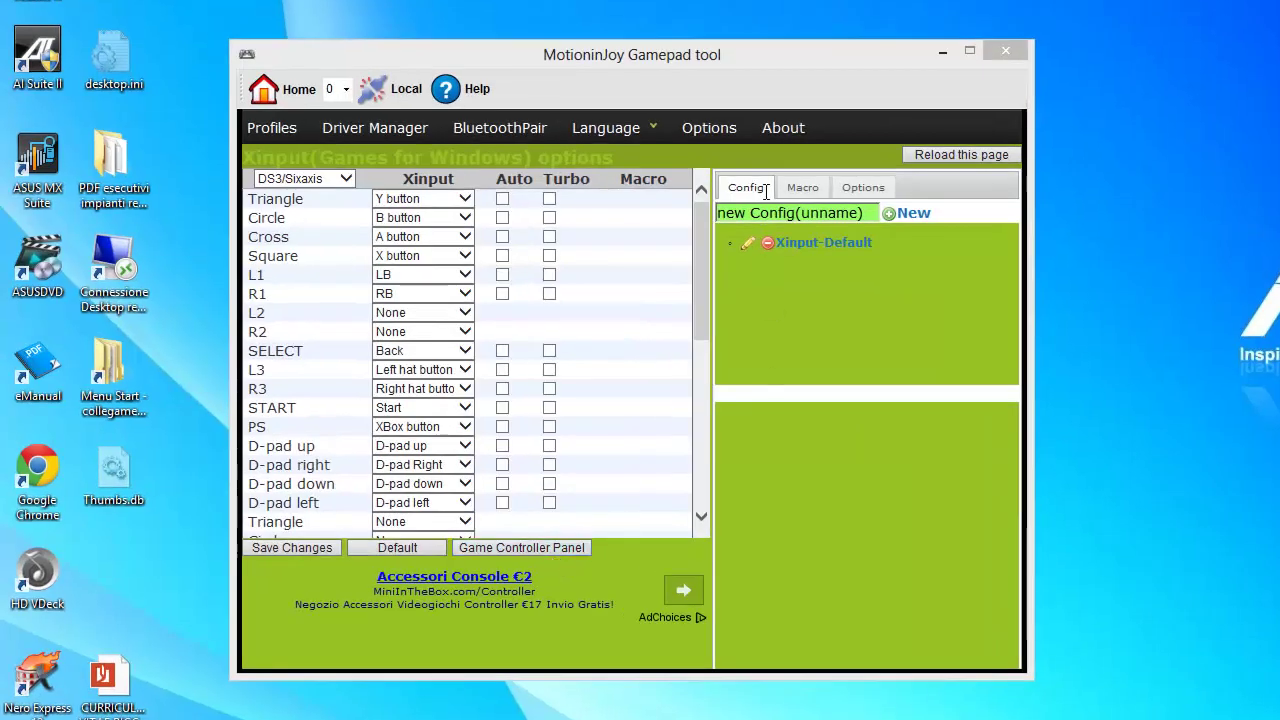
{"action": "left_click", "coordinate": [752, 188]}
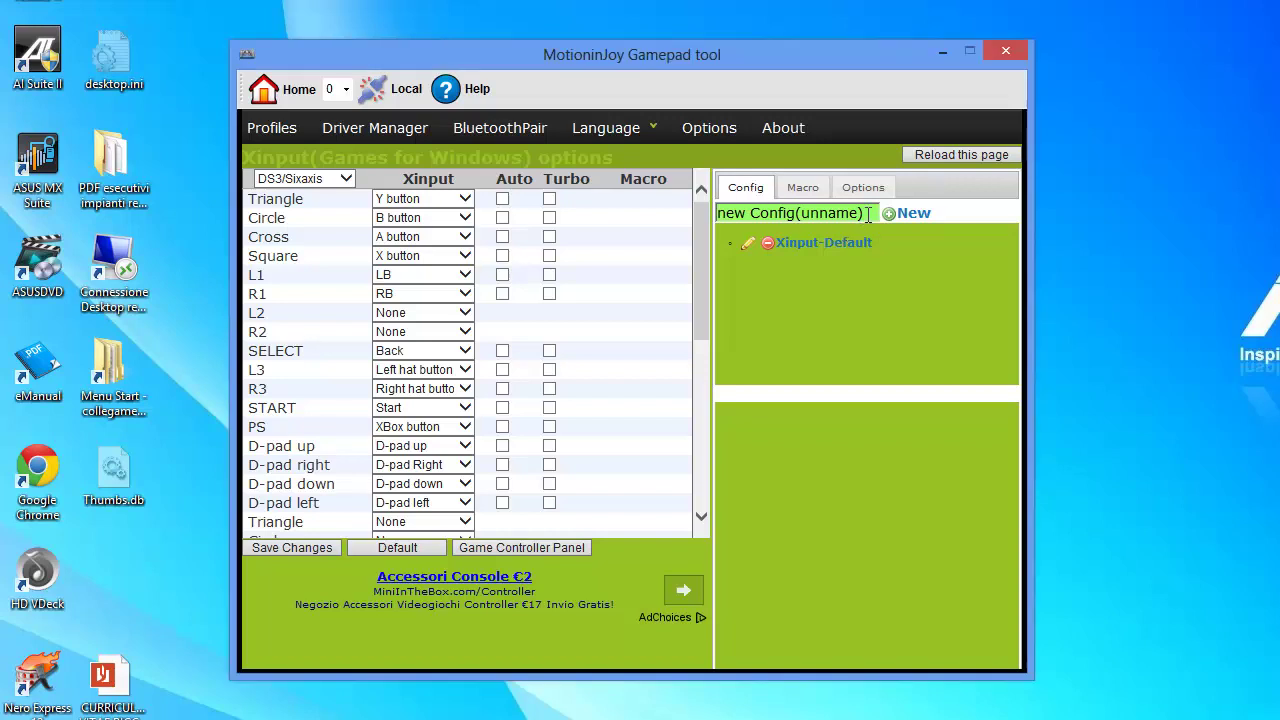
{"action": "left_click_drag", "start_coordinate": [867, 214], "coordinate": [713, 212]}
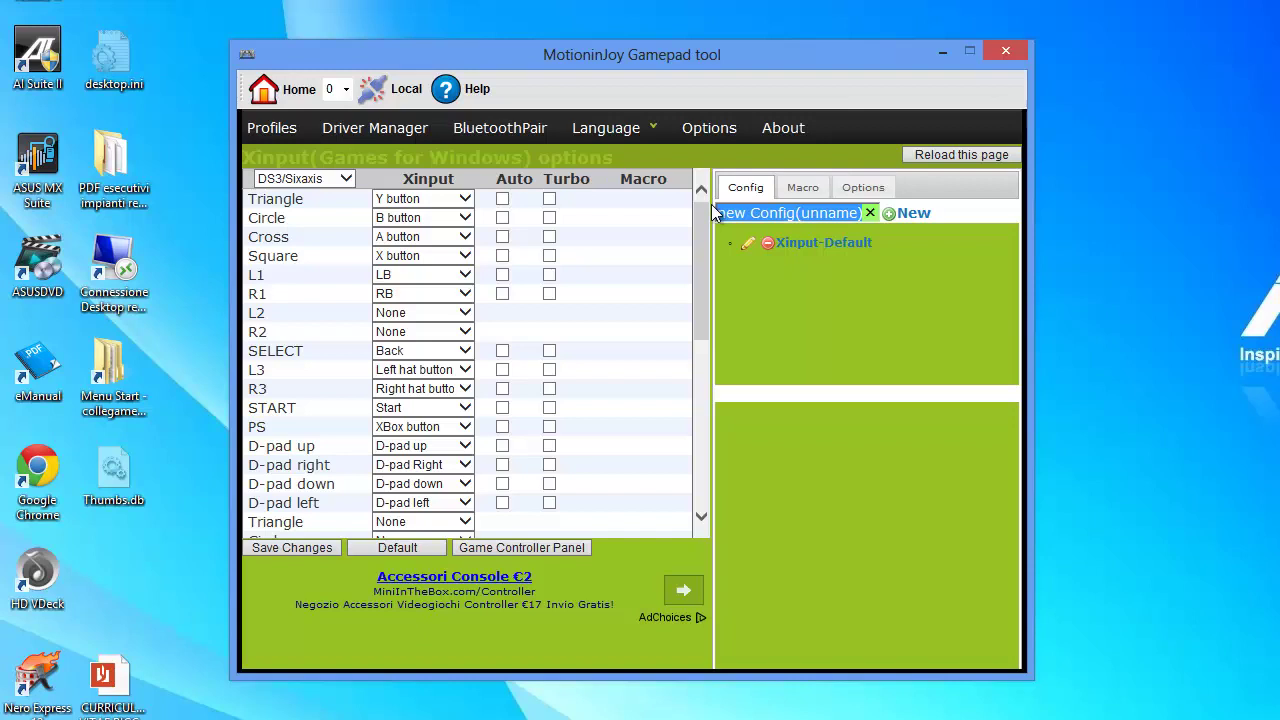
{"action": "type", "text": "Devikla"}
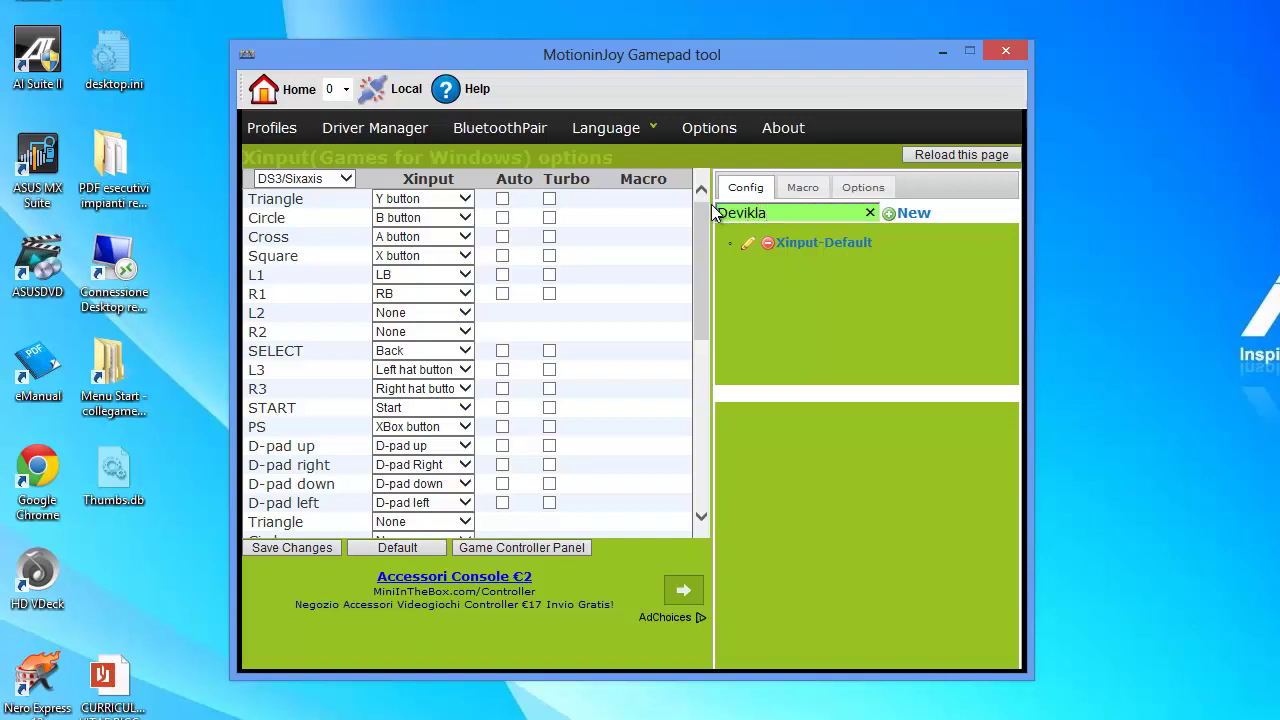
{"action": "key", "text": "BackSpace"}
{"action": "key", "text": "BackSpace"}
{"action": "type", "text": "l may cry"}
{"action": "left_click", "coordinate": [894, 218]}
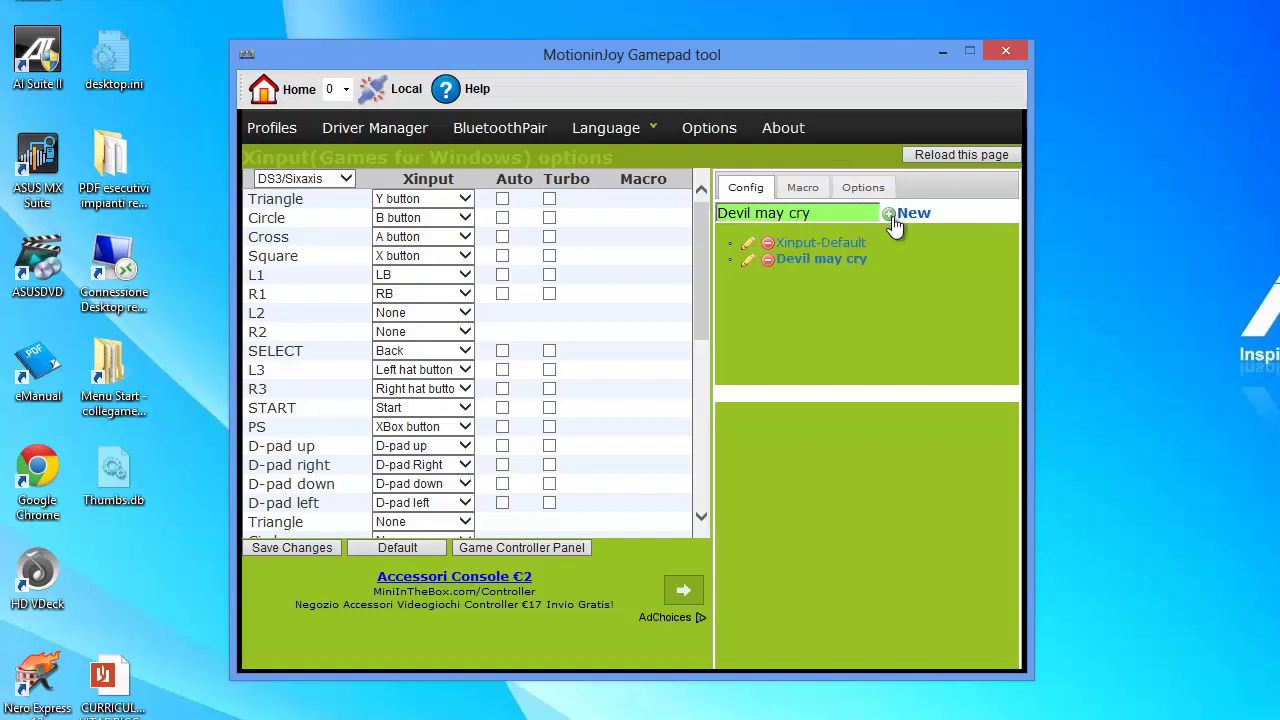
Map Triangle to Start, Circle to Y button and Square to Right Trigger in the Devil may cry configuration.
{"action": "left_click", "coordinate": [464, 202]}
{"action": "left_click", "coordinate": [437, 262]}
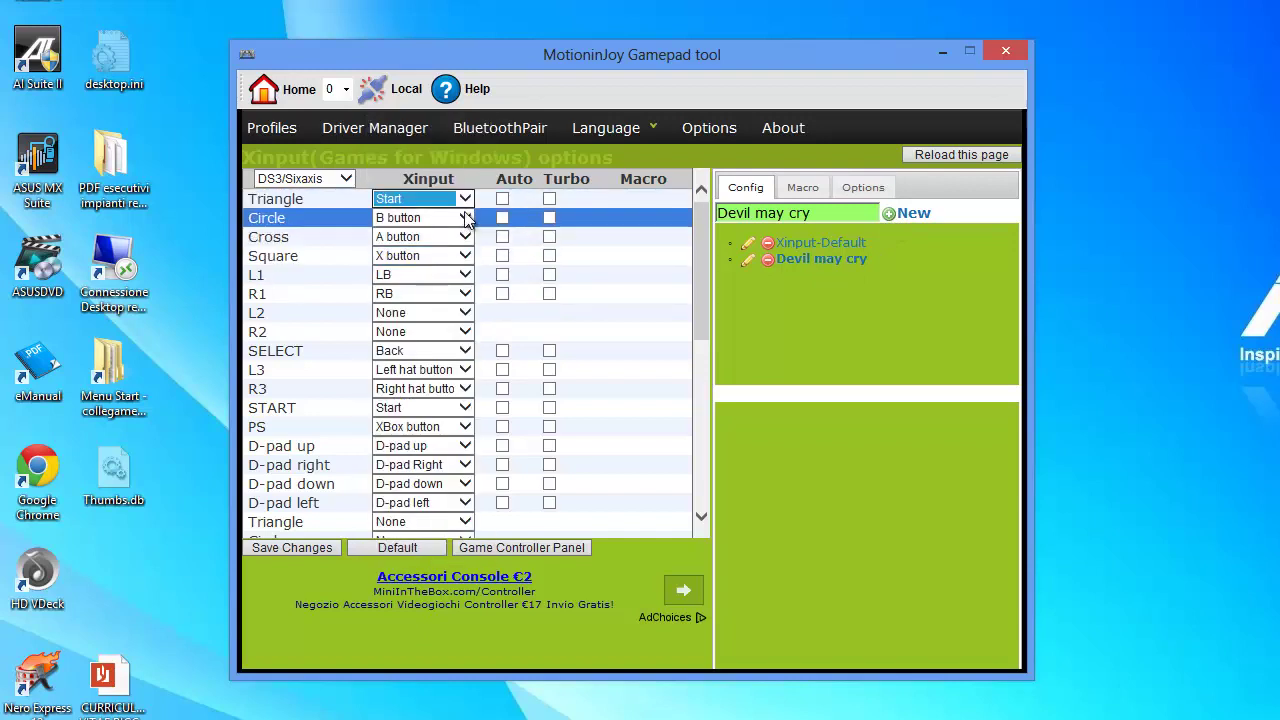
{"action": "left_click", "coordinate": [466, 218]}
{"action": "left_click", "coordinate": [449, 242]}
{"action": "left_click", "coordinate": [465, 258]}
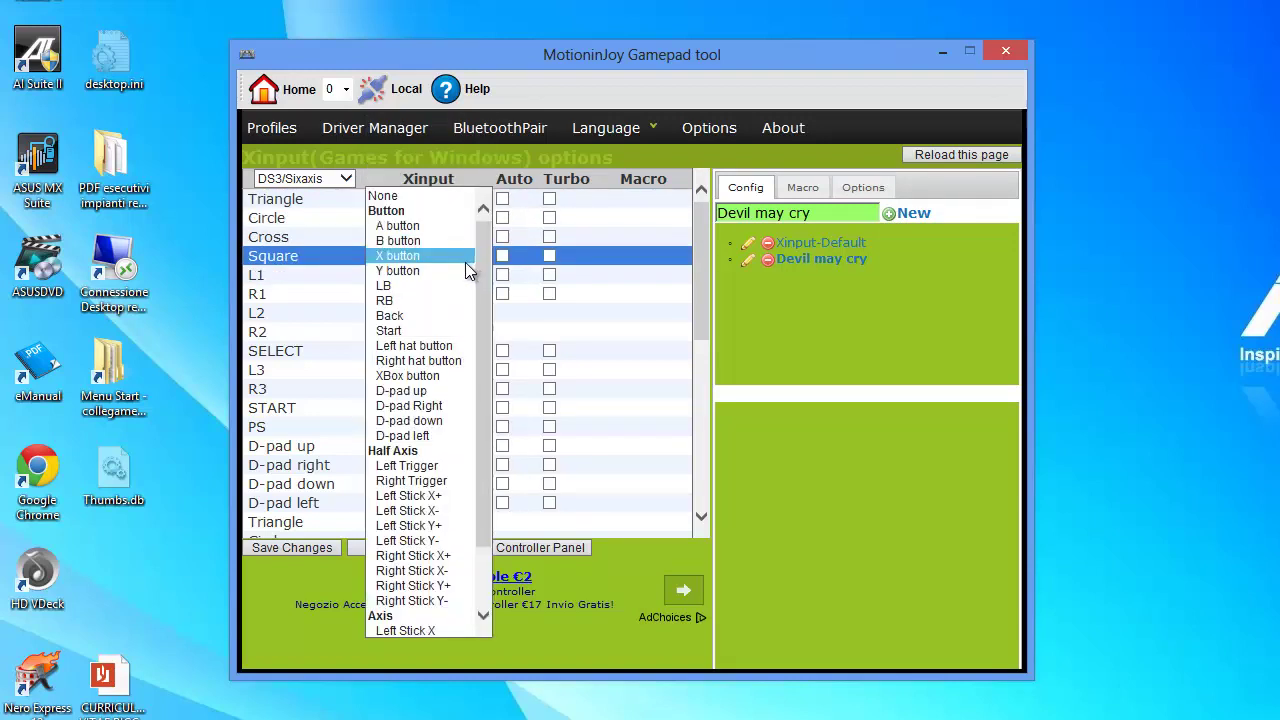
{"action": "left_click", "coordinate": [432, 481]}
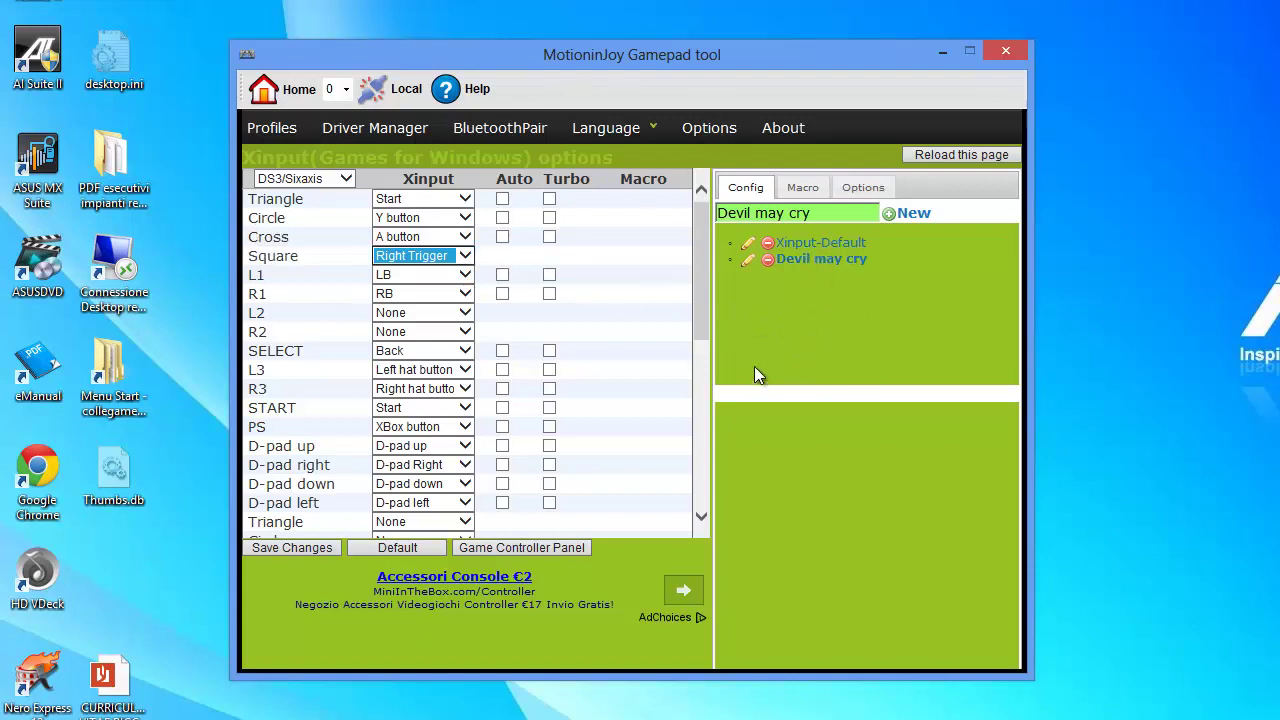
Switch between the Xinput-Default and Devil may cry configurations to compare their button mappings.
{"action": "left_click", "coordinate": [813, 245]}
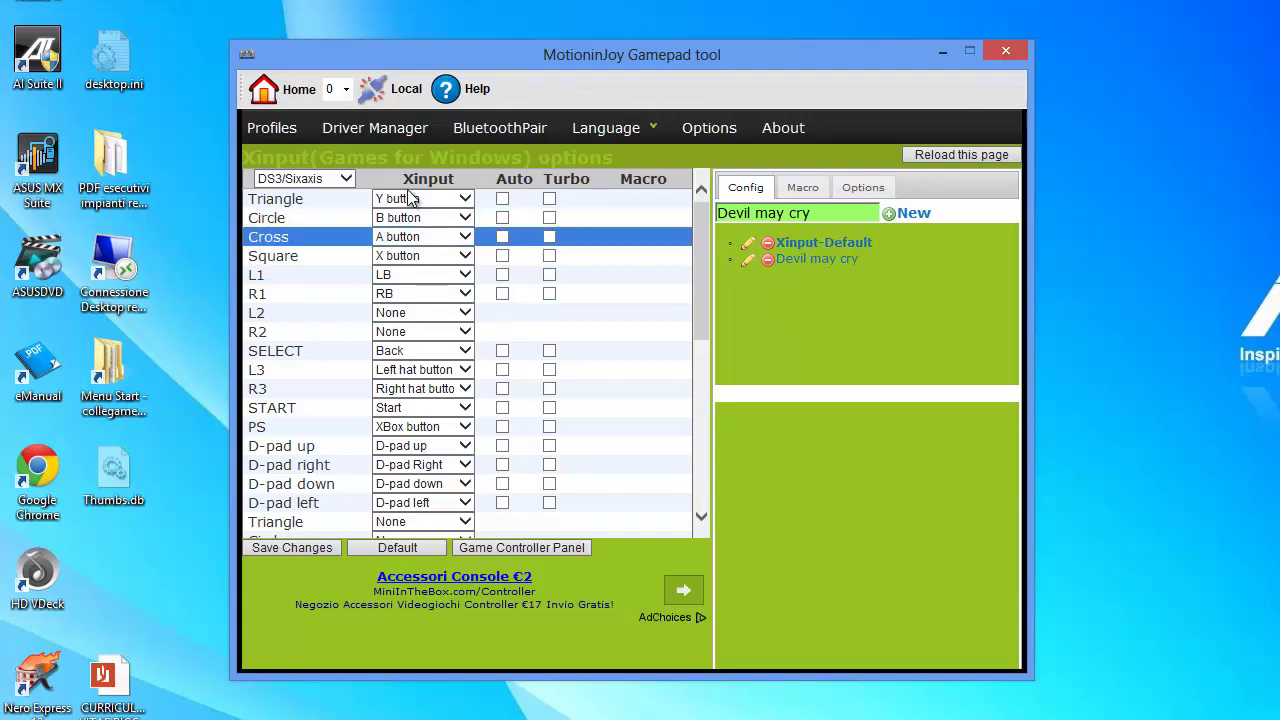
{"action": "left_click", "coordinate": [826, 260]}
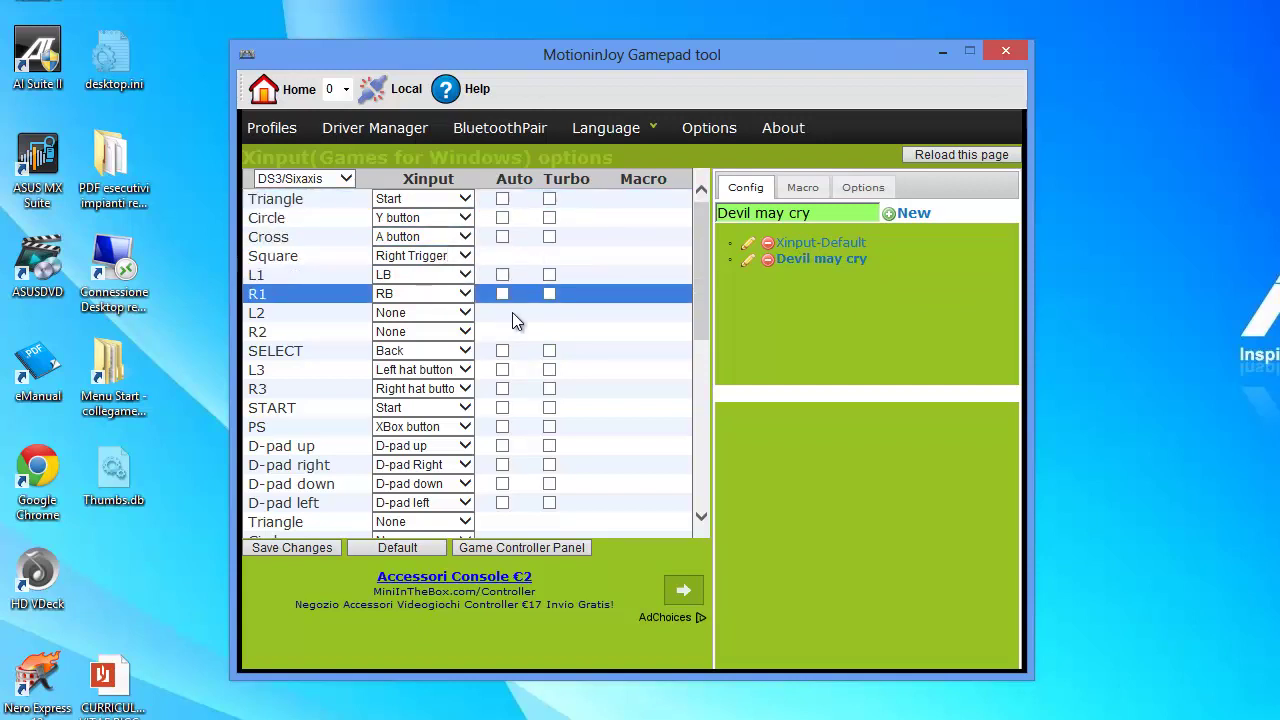
{"action": "scroll", "coordinate": [548, 467], "scroll_direction": "down", "scroll_amount": 2}
{"action": "scroll", "coordinate": [548, 467], "scroll_direction": "up", "scroll_amount": 2}
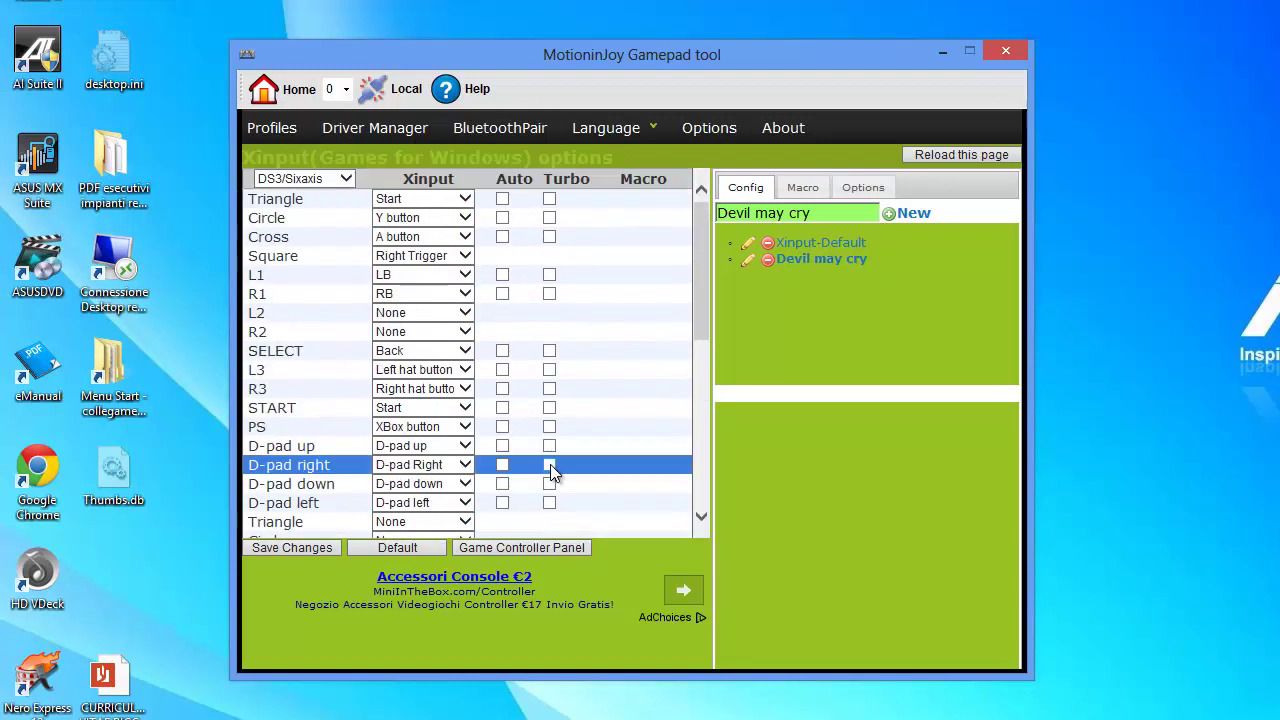
Delete the Devil may cry configuration and return to the Profiles page.
{"action": "left_click", "coordinate": [768, 262]}
{"action": "left_click", "coordinate": [722, 414]}
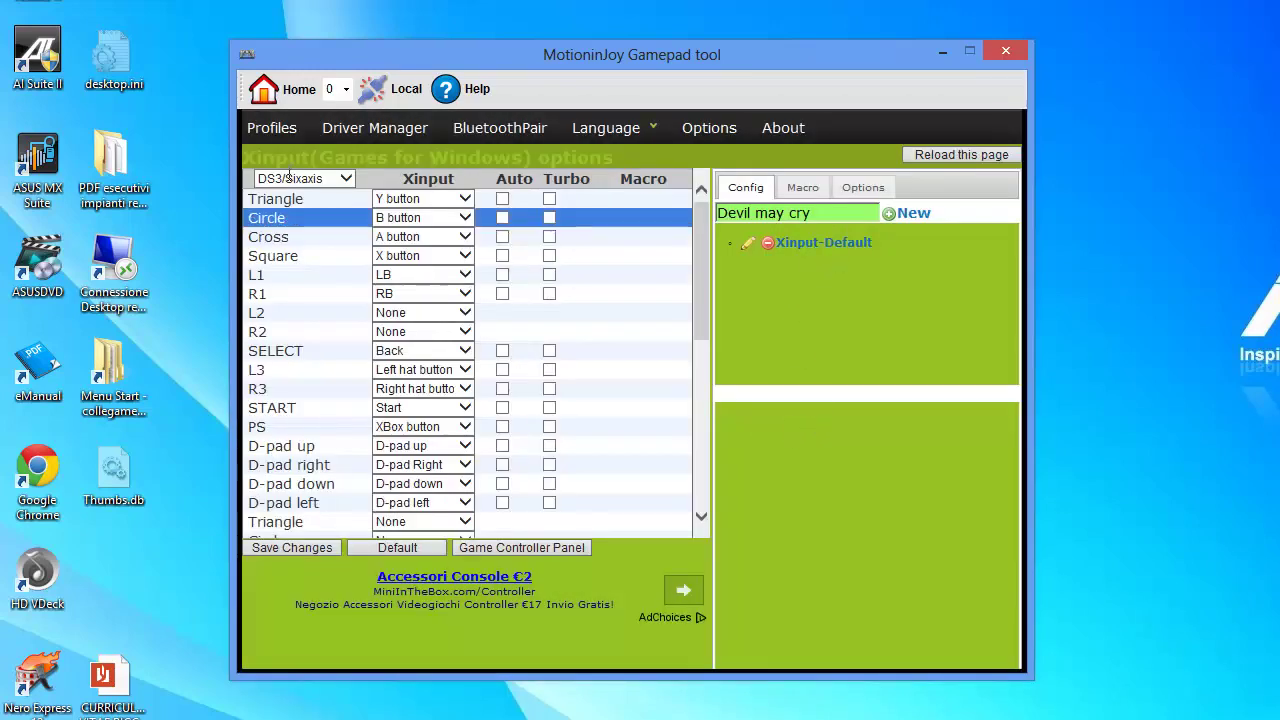
{"action": "left_click", "coordinate": [280, 129]}
{"action": "left_click", "coordinate": [908, 349]}
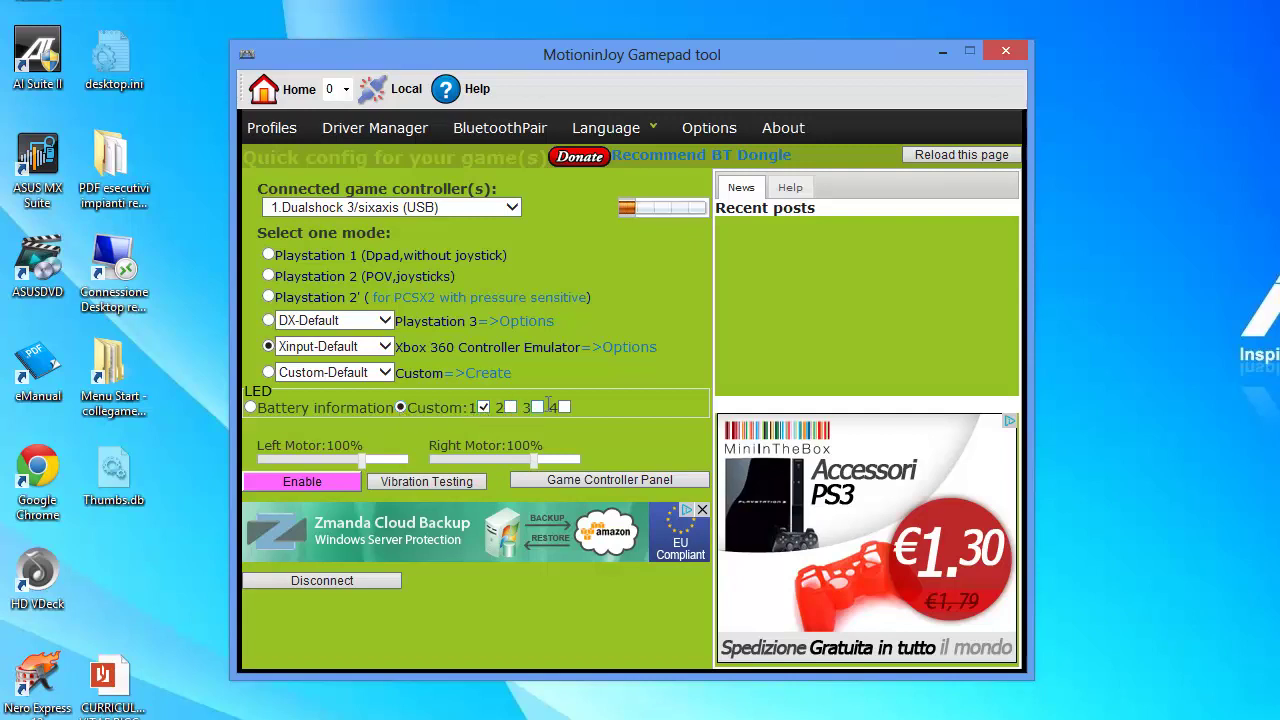
Try custom LEDs 2 and 4 and the Battery information option, and restore the Custom LED setting with only 1 enabled.
{"action": "left_click", "coordinate": [510, 407]}
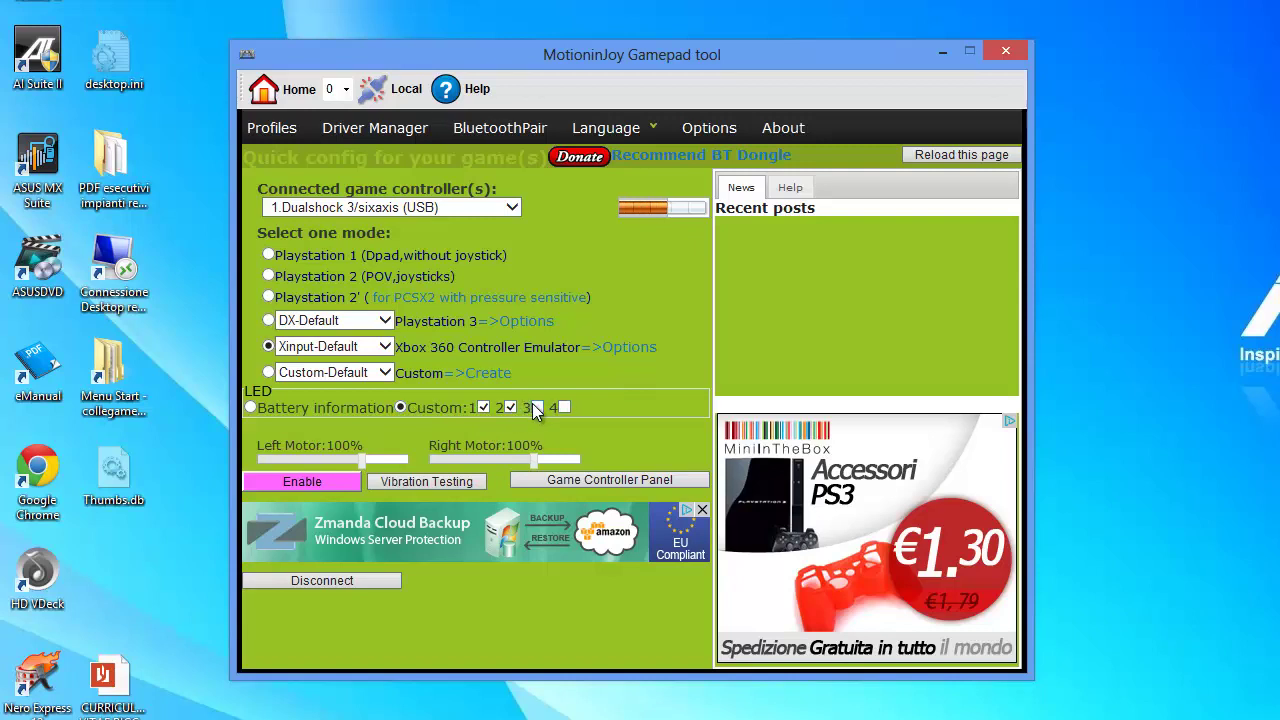
{"action": "left_click", "coordinate": [564, 408]}
{"action": "left_click", "coordinate": [510, 408]}
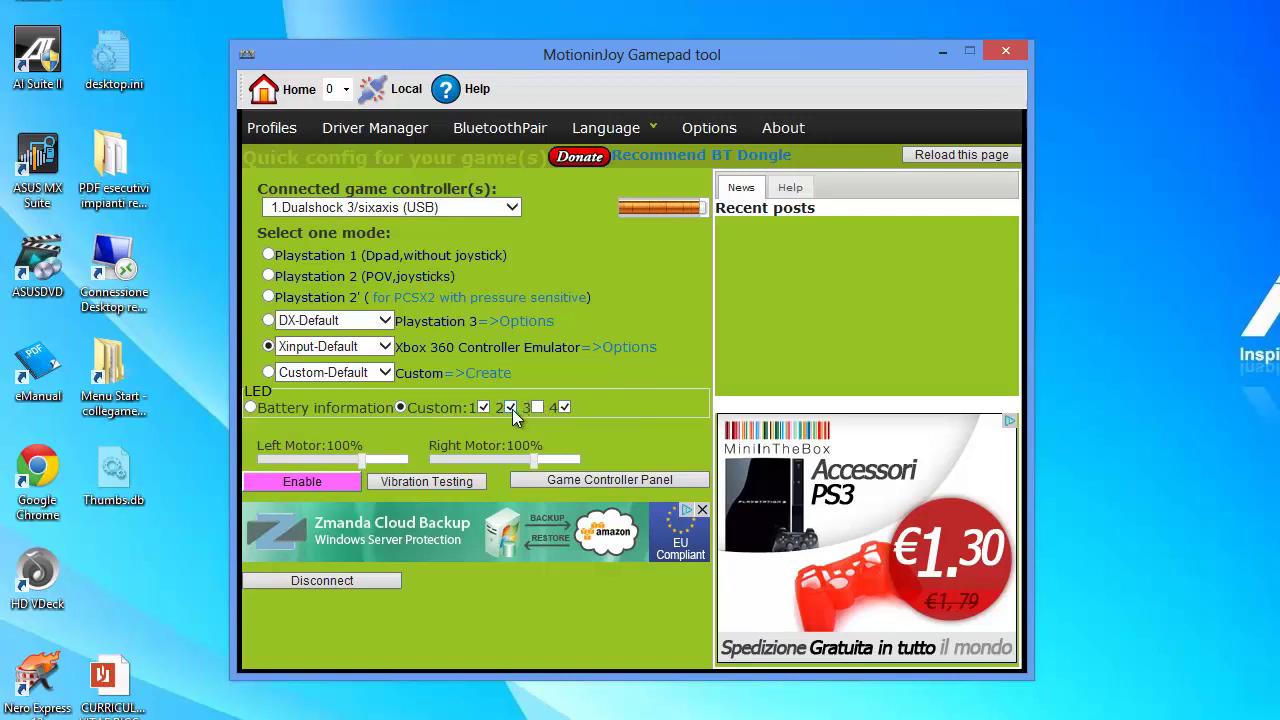
{"action": "left_click", "coordinate": [564, 408]}
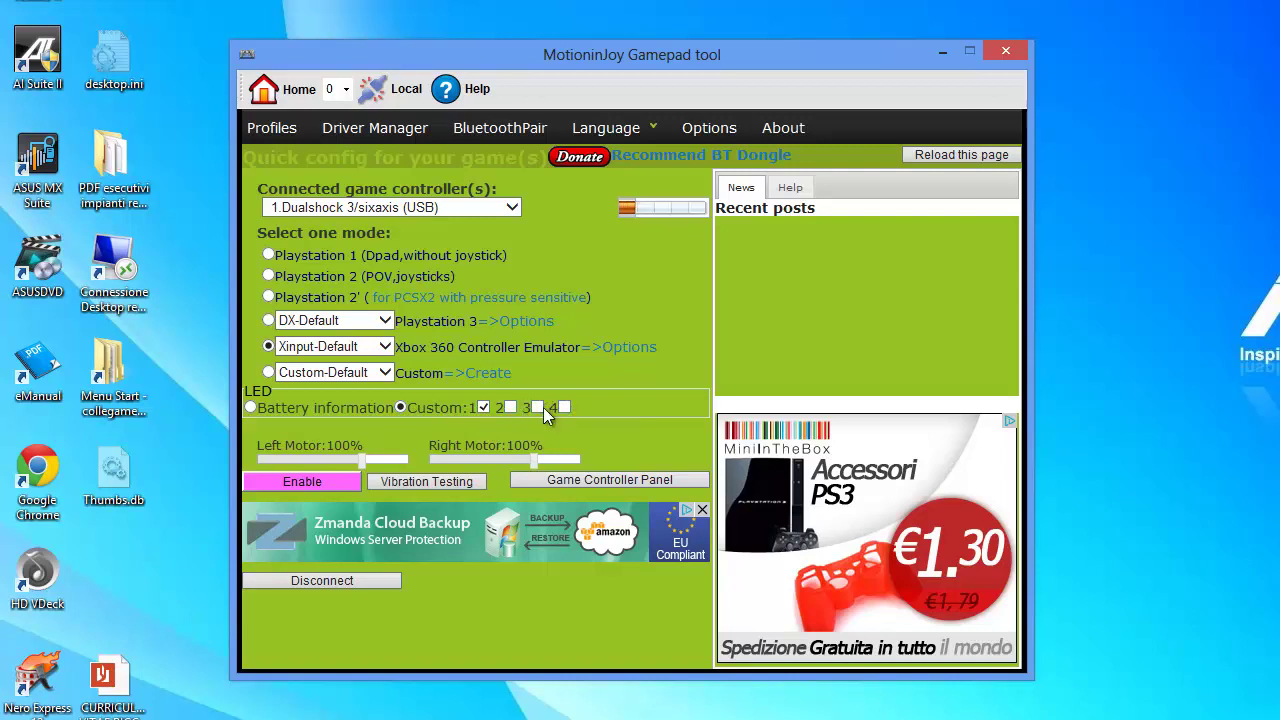
{"action": "left_click", "coordinate": [250, 407]}
{"action": "left_click", "coordinate": [401, 408]}
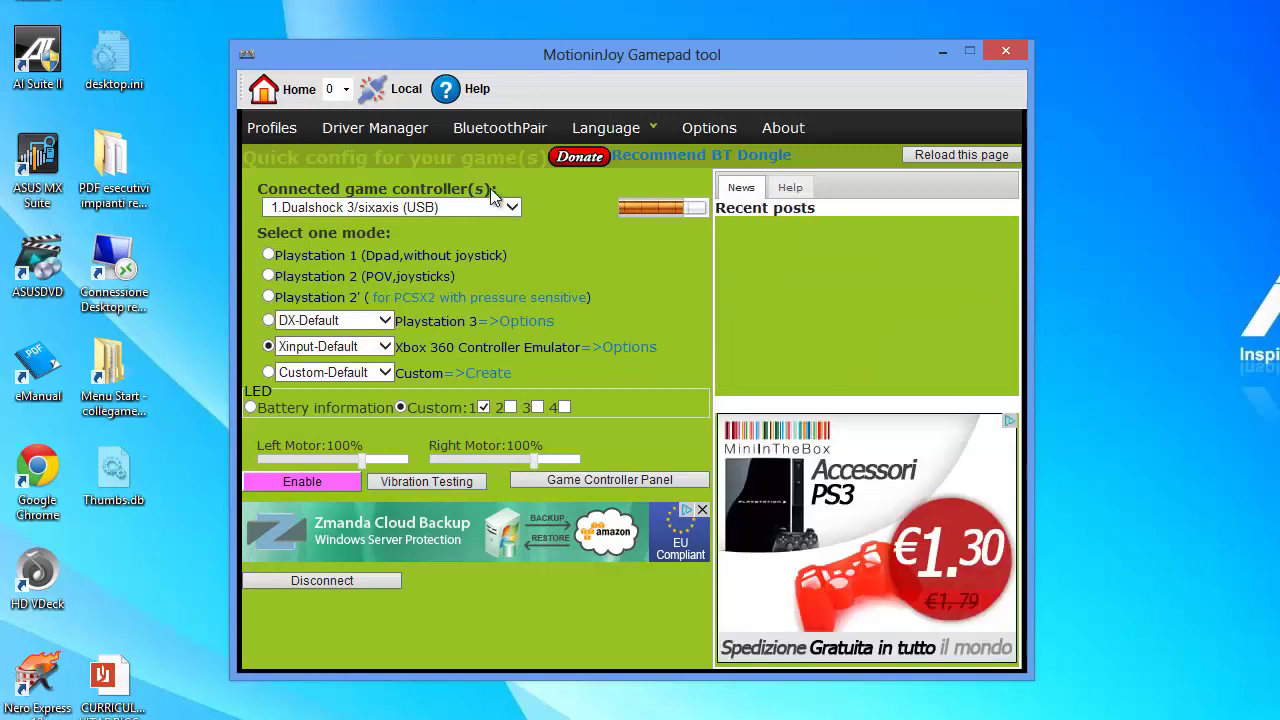
Close the MotioninJoy Gamepad tool and move the DS3 Tool shortcut next to the jailbreak i-phone folder on the desktop.
{"action": "left_click", "coordinate": [1008, 53]}
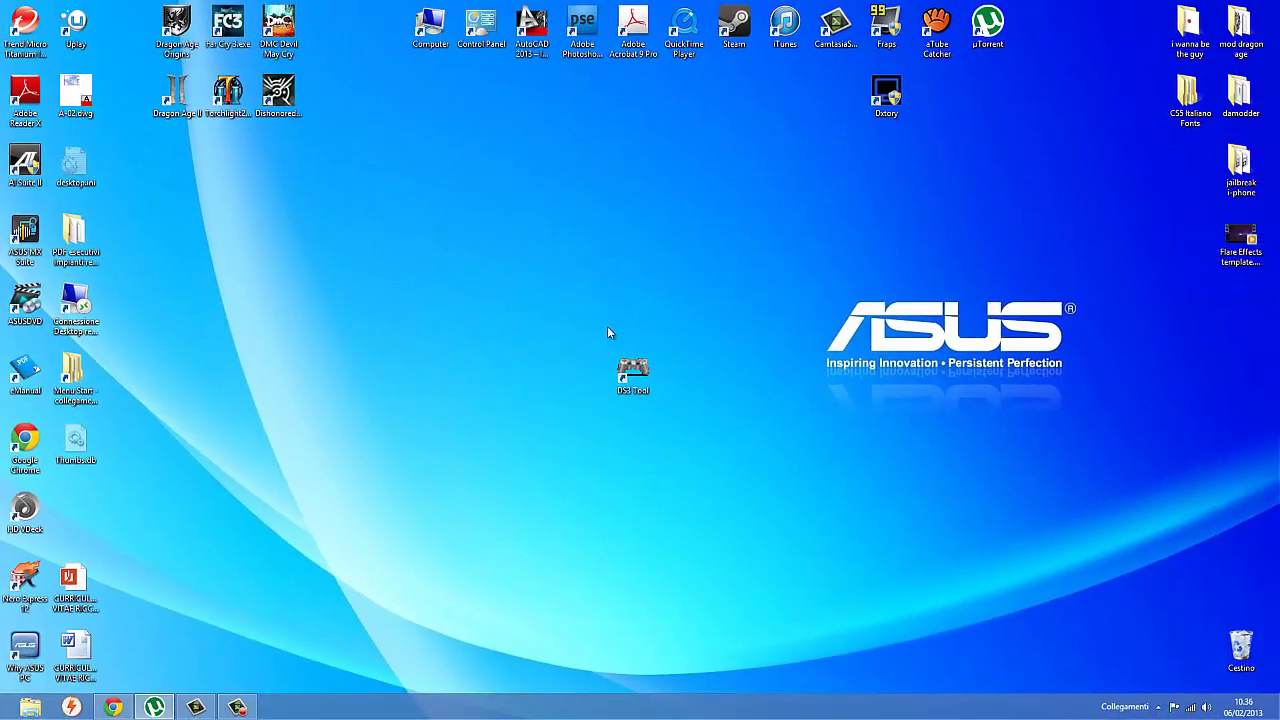
{"action": "left_click_drag", "start_coordinate": [632, 372], "coordinate": [1188, 168]}
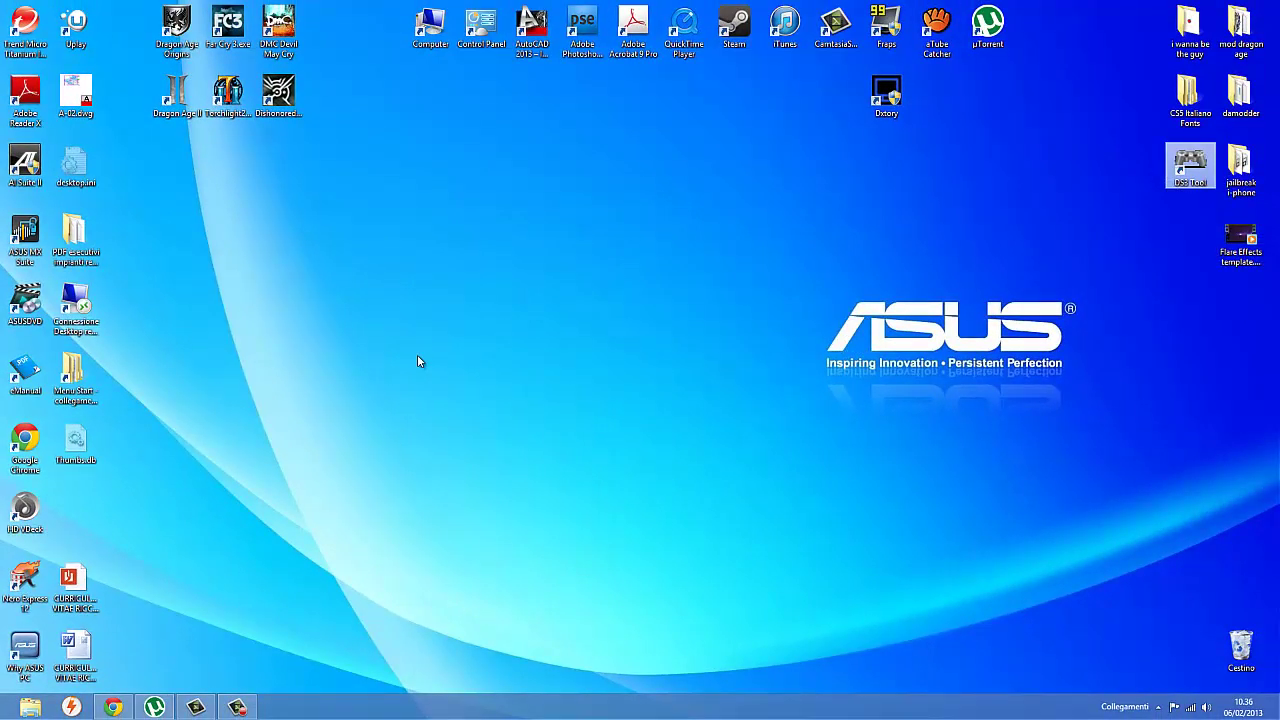